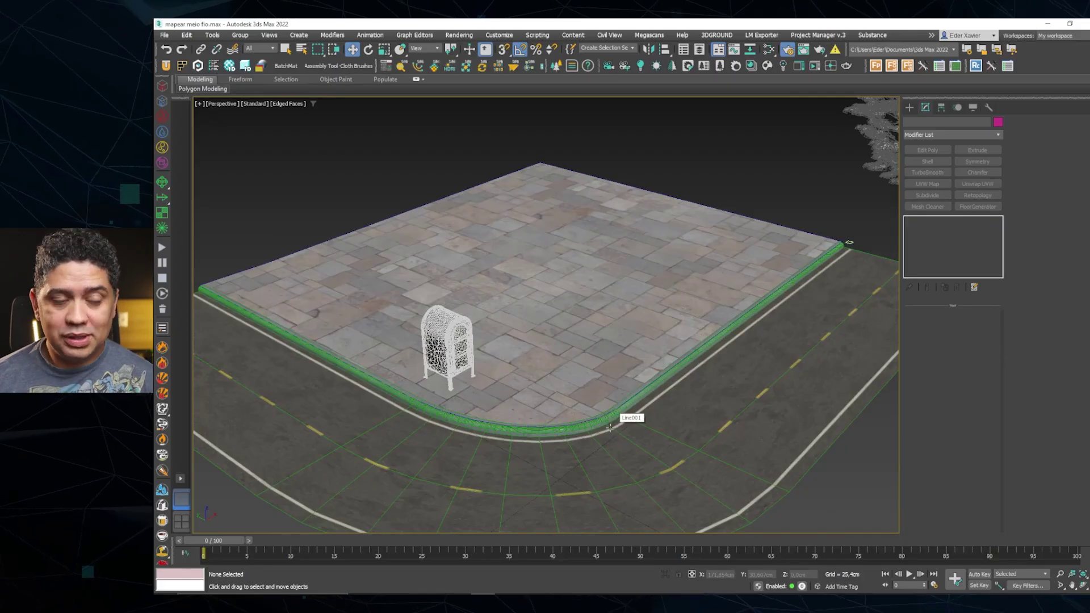
# Orbit and zoom around the sidewalk corner with its curb and mailbox
pyautogui.scroll(-3, 609, 427)
pyautogui.keyDown('alt'); pyautogui.moveTo(610, 427); pyautogui.dragTo(647, 428, button='middle'); pyautogui.keyUp('alt')
pyautogui.scroll(-3, 619, 436)
pyautogui.scroll(3, 653, 427)
pyautogui.scroll(3, 656, 427)
pyautogui.scroll(-1, 655, 427)
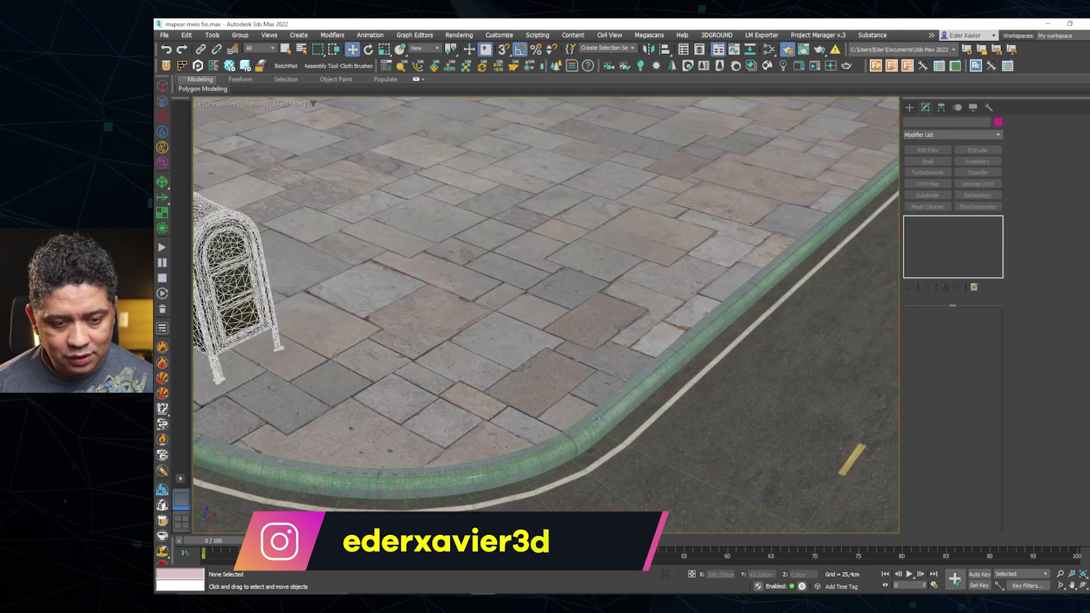
pyautogui.scroll(-3, 652, 419)
pyautogui.scroll(-2, 647, 408)
pyautogui.scroll(-2, 641, 397)
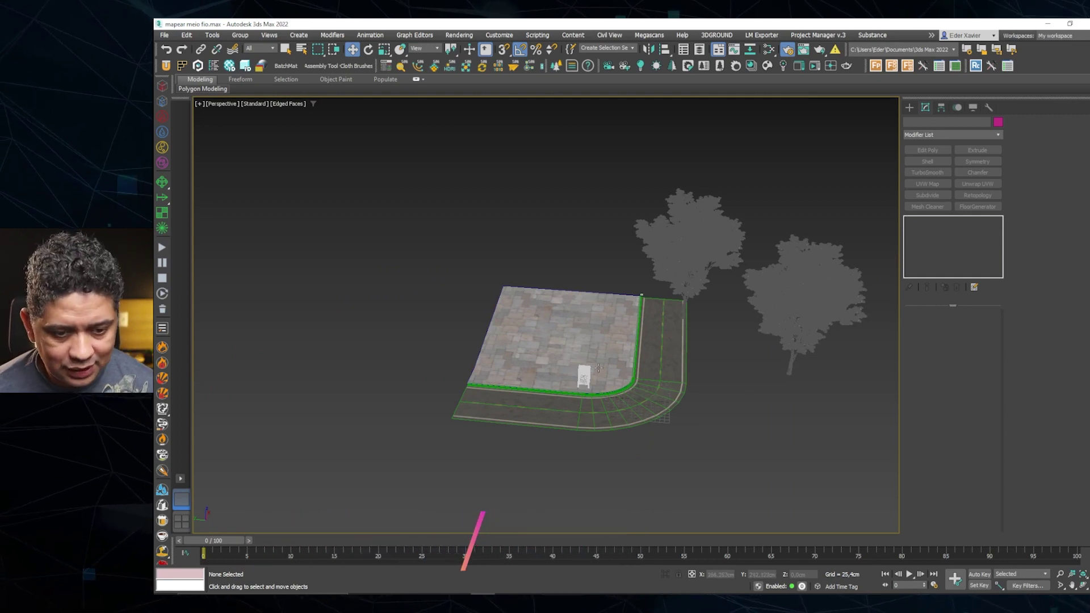
# Zoom back out and switch from Edged Faces to Default Shading
pyautogui.scroll(2, 598, 368)
pyautogui.scroll(2, 619, 414)
pyautogui.scroll(2, 642, 464)
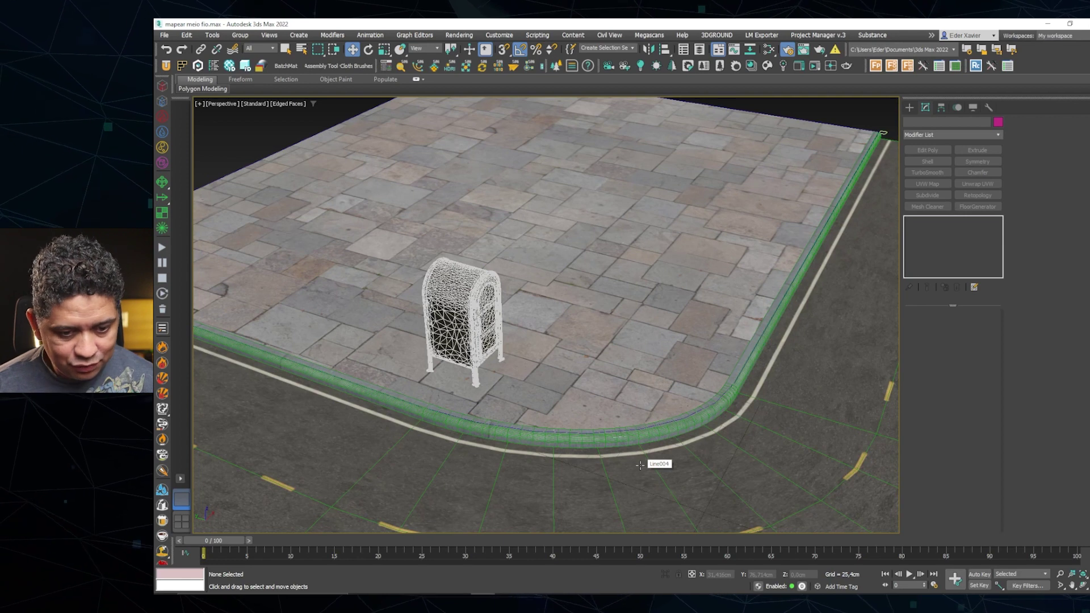
pyautogui.press('F4')
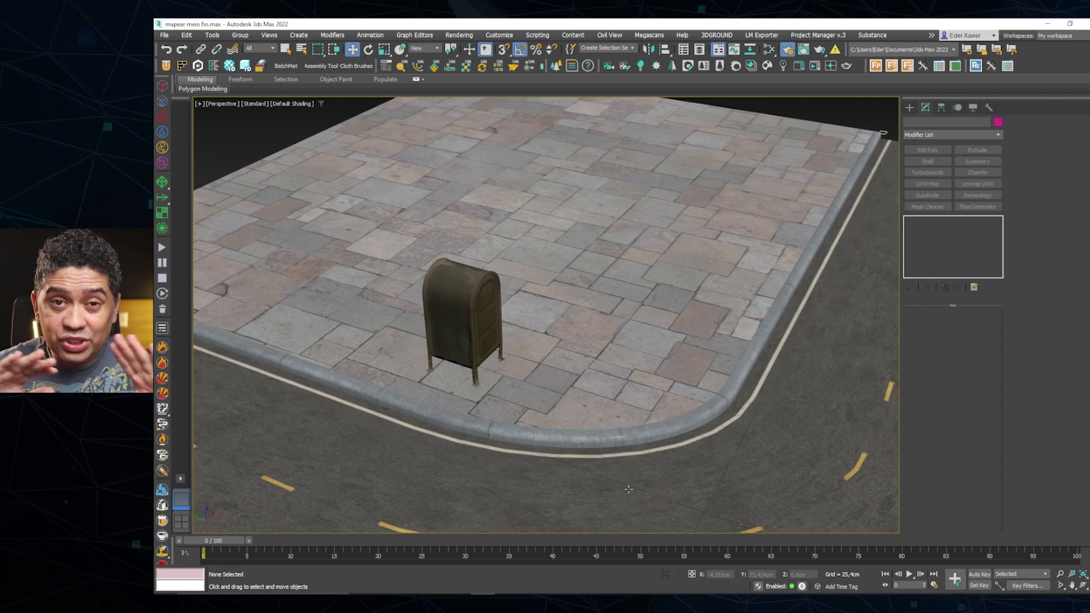
# Open the Corona Frame Buffer render of the street corner, maximize it, then close it
pyautogui.click(795, 67)
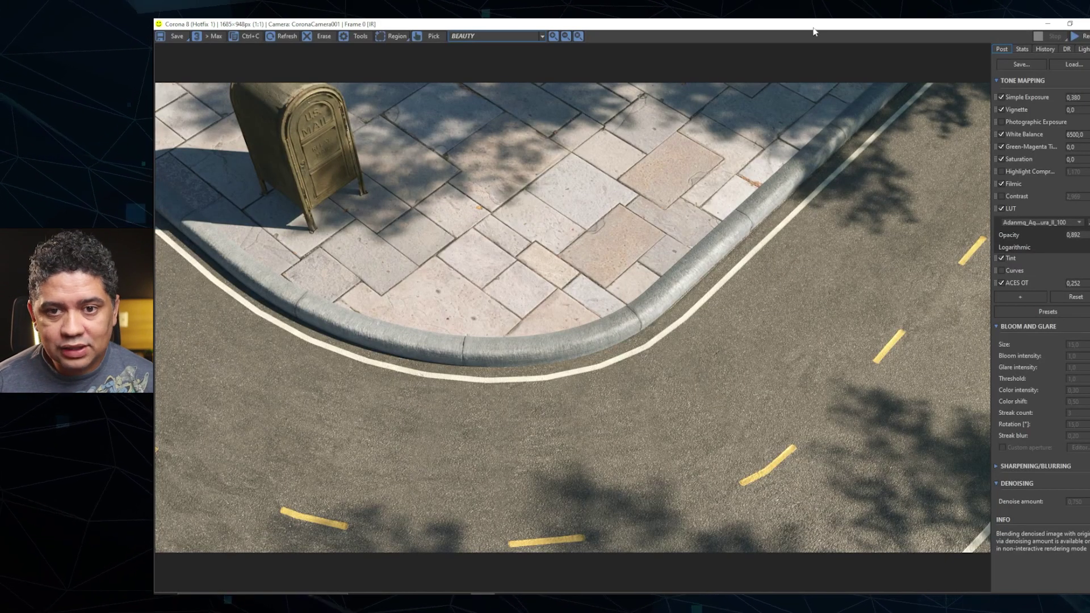
pyautogui.doubleClick(812, 27)
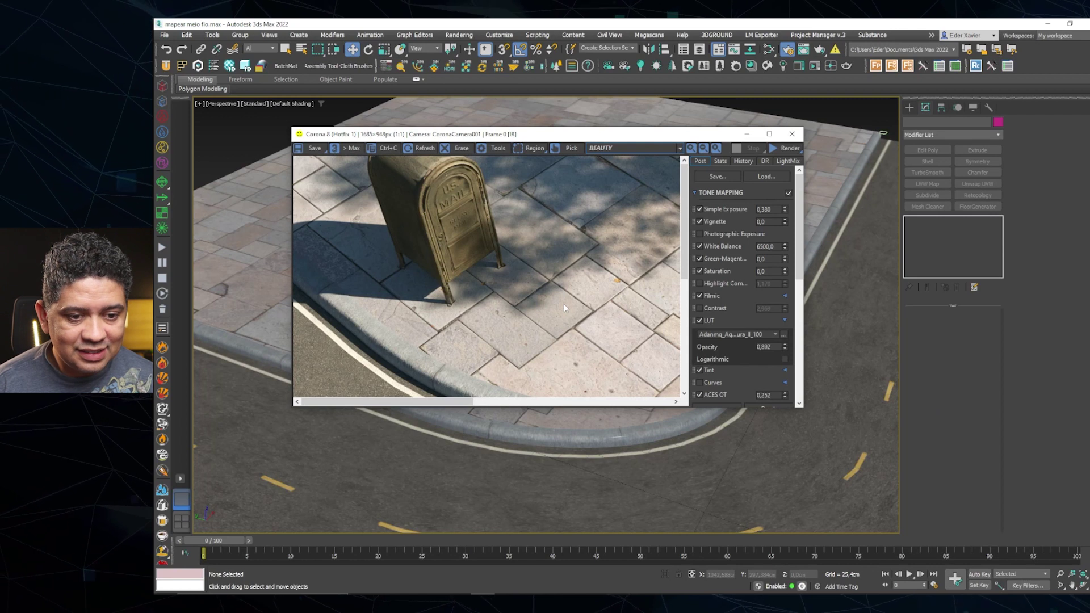
pyautogui.moveTo(624, 136); pyautogui.dragTo(685, 142)
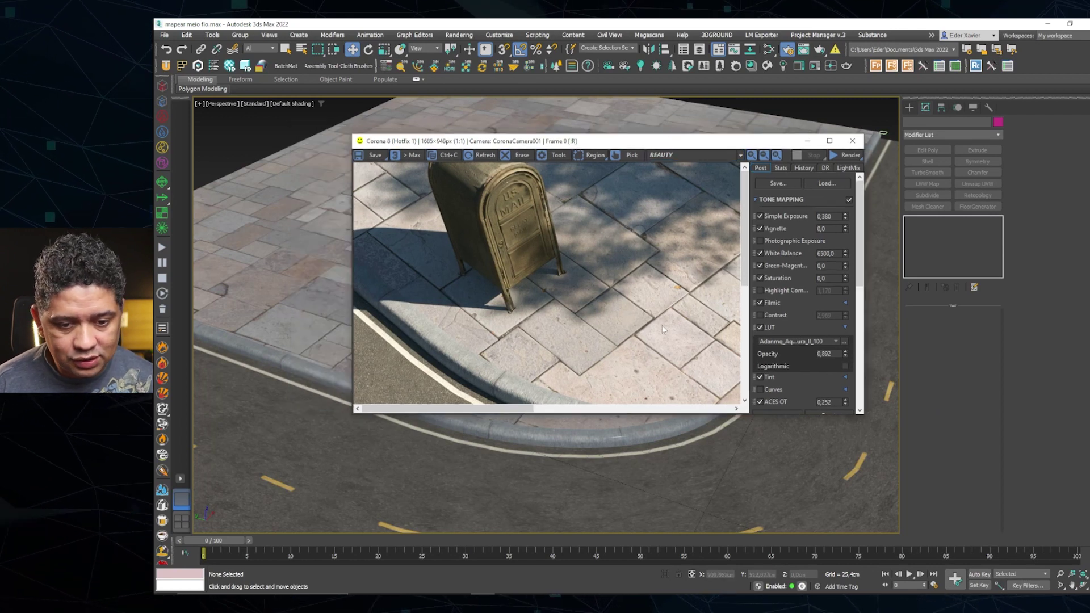
pyautogui.doubleClick(718, 140)
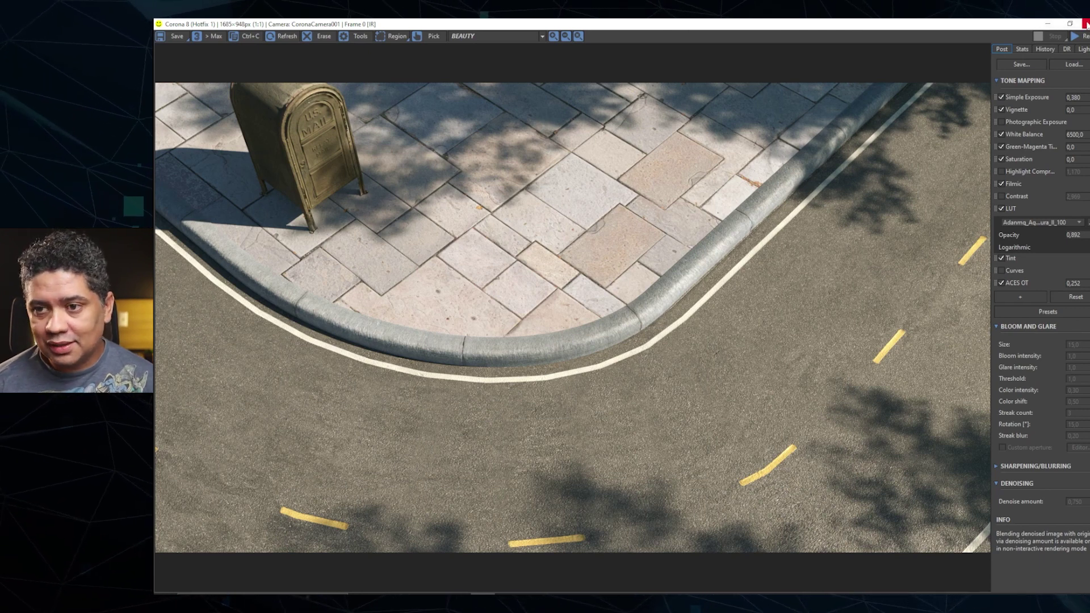
pyautogui.click(1047, 25)
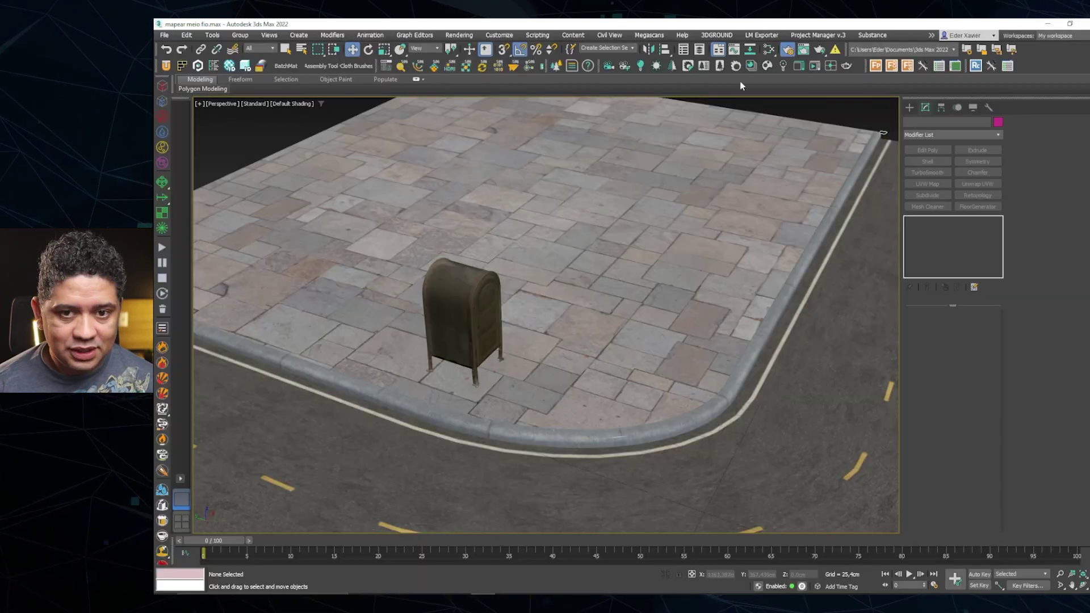
# Open the Slate Material Editor and pan and zoom to center the asfalto node graph
pyautogui.click(750, 67)
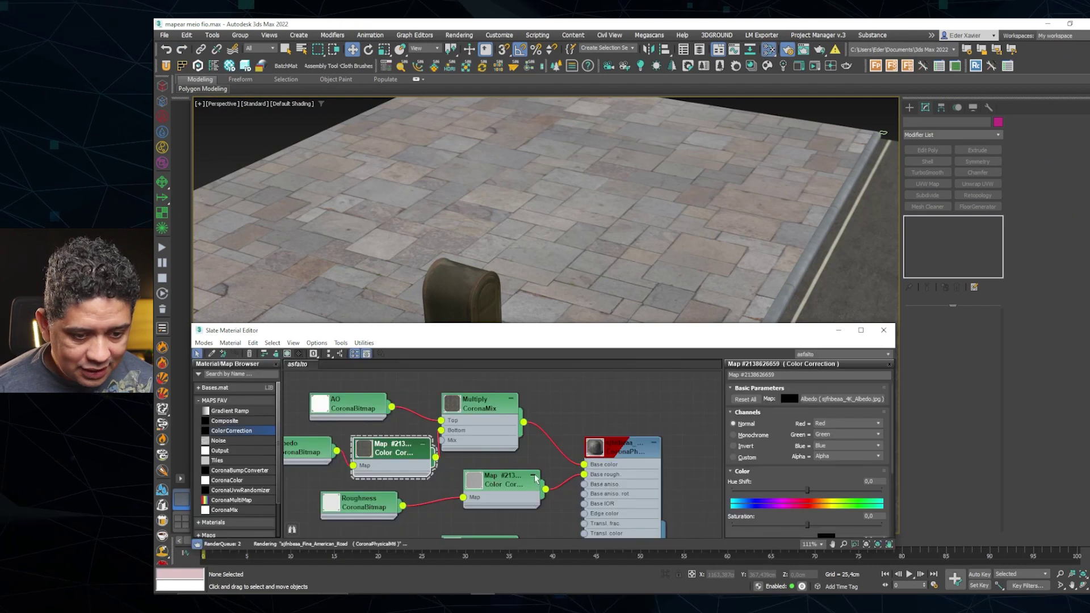
pyautogui.scroll(-3, 549, 436)
pyautogui.moveTo(549, 436); pyautogui.dragTo(612, 342, button='middle')
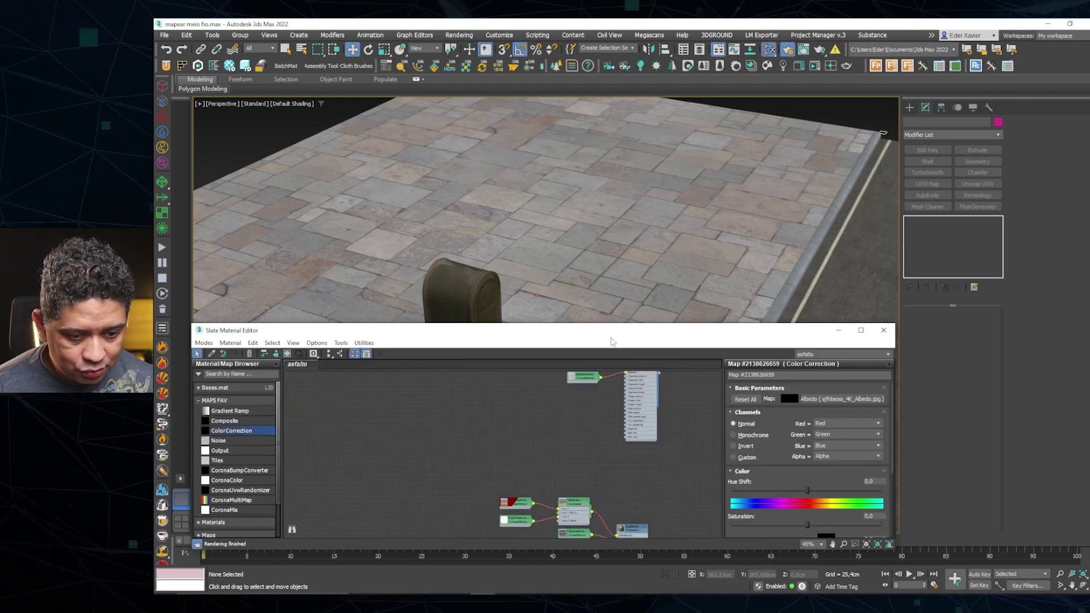
pyautogui.scroll(2, 586, 500)
pyautogui.scroll(1, 585, 499)
pyautogui.scroll(2, 586, 499)
pyautogui.moveTo(511, 434)
pyautogui.mouseDown(button='middle')
pyautogui.moveTo(418, 386)
pyautogui.moveTo(474, 430)
pyautogui.mouseUp(button='middle')
pyautogui.scroll(-2, 418, 386)
pyautogui.scroll(-1, 431, 397)
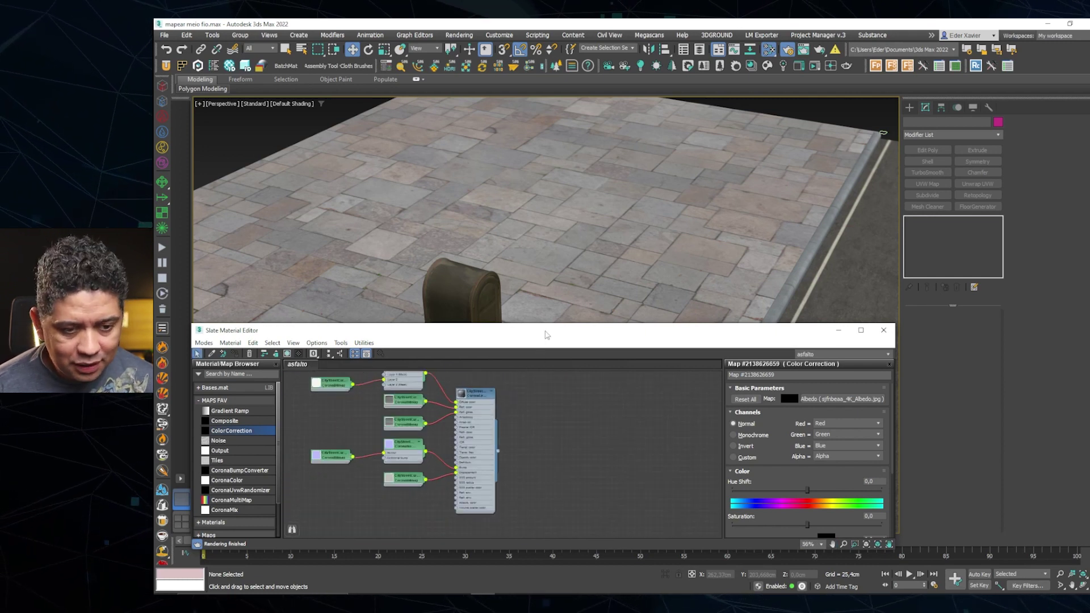
# Pick the curb's CityStreetCurbVariations material from the scene with the eyedropper
pyautogui.moveTo(539, 330); pyautogui.dragTo(594, 399)
pyautogui.scroll(5, 575, 357)
pyautogui.click(612, 295)
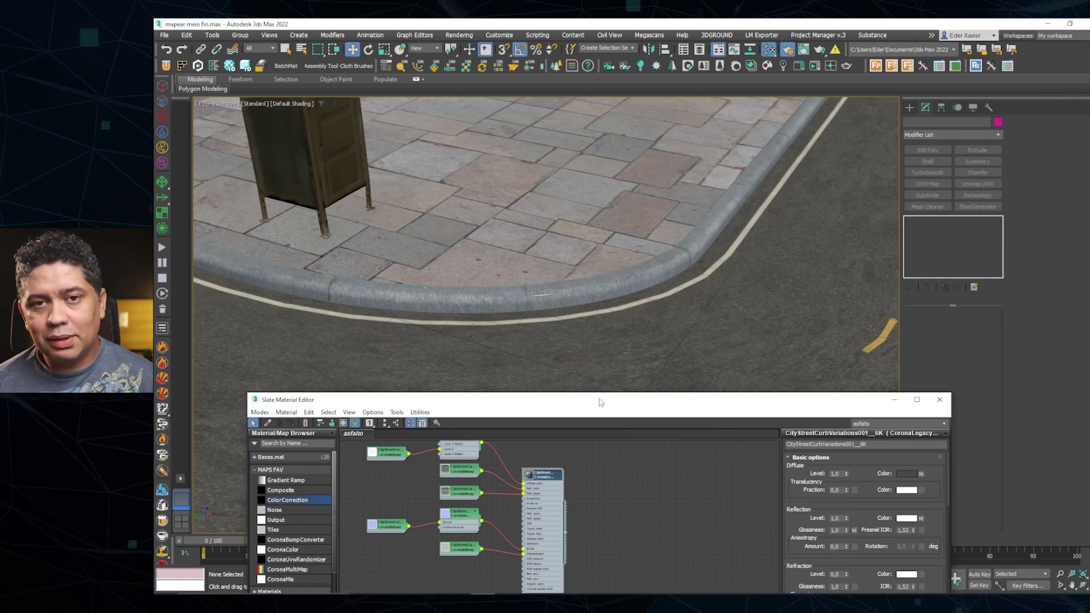
pyautogui.scroll(-5, 861, 383)
pyautogui.scroll(-5, 861, 384)
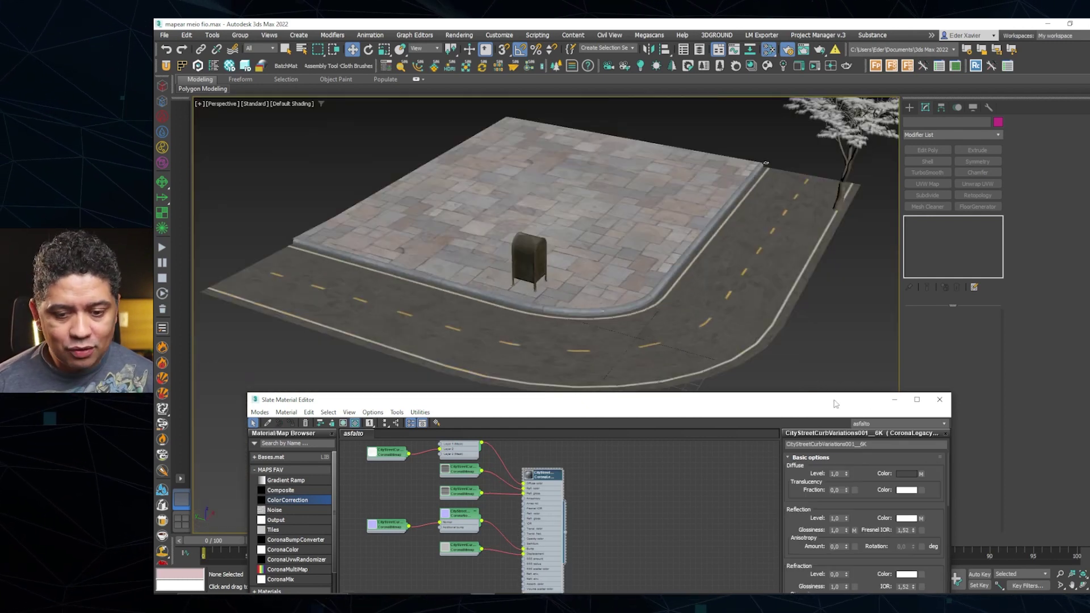
# Close the material editor, select the curb Line005 and frame the curb corner
pyautogui.click(937, 403)
pyautogui.click(618, 328)
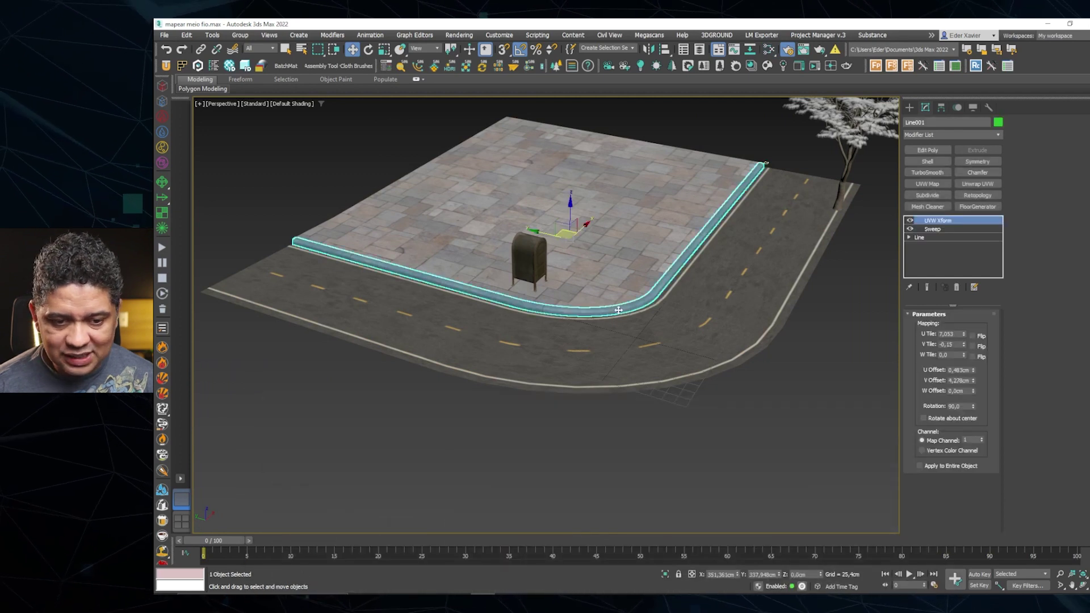
pyautogui.moveTo(623, 331)
pyautogui.mouseDown(button='middle')
pyautogui.moveTo(633, 346)
pyautogui.moveTo(633, 377)
pyautogui.moveTo(620, 352)
pyautogui.moveTo(627, 394)
pyautogui.mouseUp(button='middle')
pyautogui.scroll(-3, 634, 346)
pyautogui.scroll(2, 647, 431)
pyautogui.scroll(3, 672, 380)
pyautogui.scroll(4, 697, 392)
pyautogui.moveTo(698, 399); pyautogui.dragTo(558, 288, button='middle')
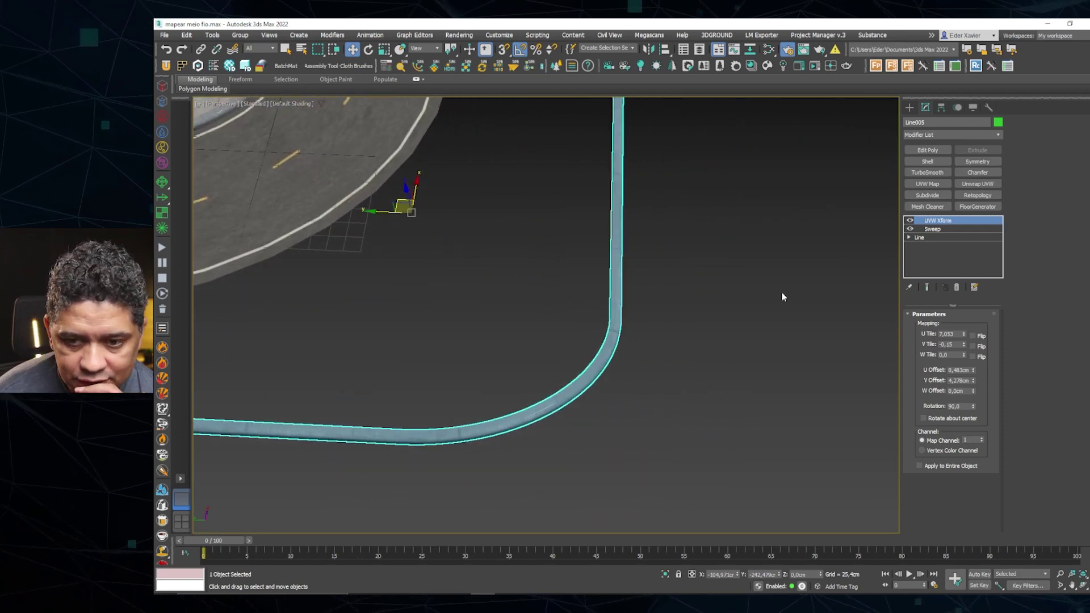
# Isolate Line005 with Alt+Q and toggle its Sweep modifier off and back on
pyautogui.click(910, 229)
pyautogui.hotkey('alt', 'q')
pyautogui.hotkey('alt', 'q')
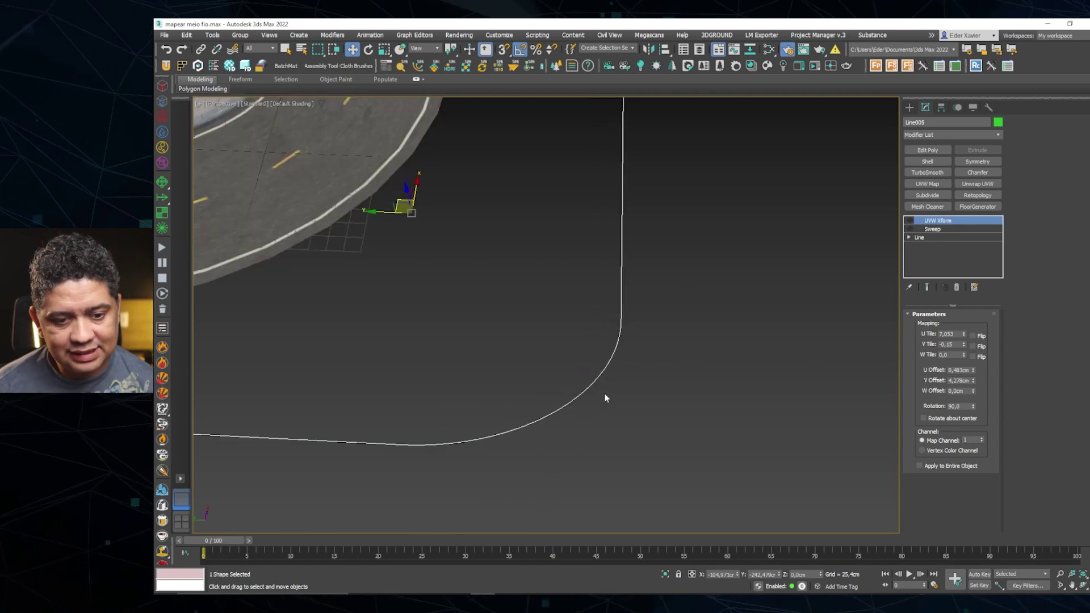
pyautogui.click(907, 229)
pyautogui.click(910, 229)
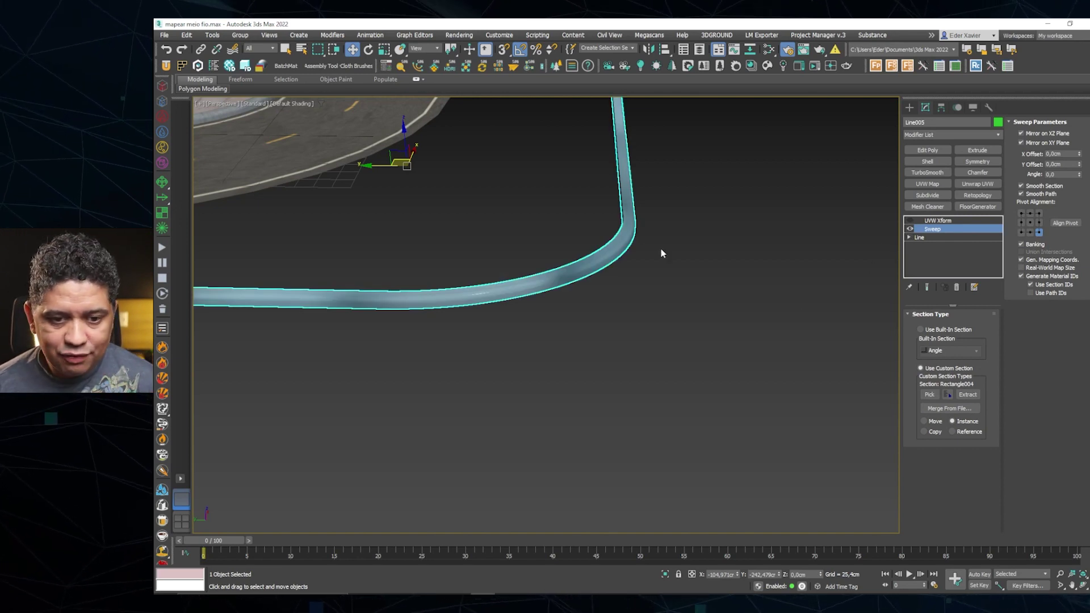
pyautogui.scroll(2, 594, 216)
pyautogui.scroll(-2, 613, 238)
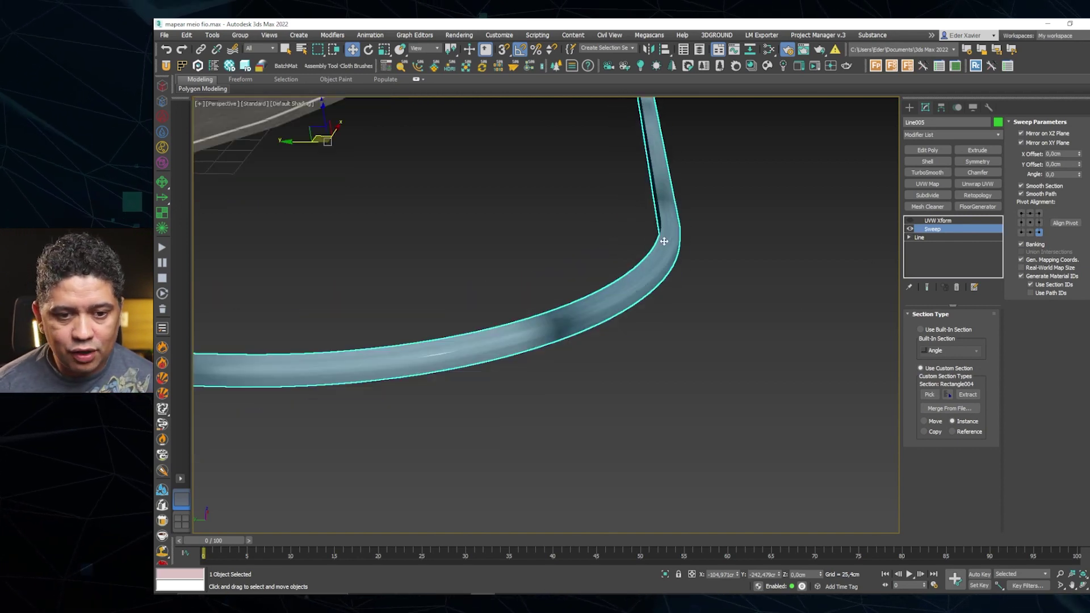
pyautogui.scroll(1, 664, 241)
pyautogui.scroll(2, 664, 241)
pyautogui.scroll(-1, 749, 254)
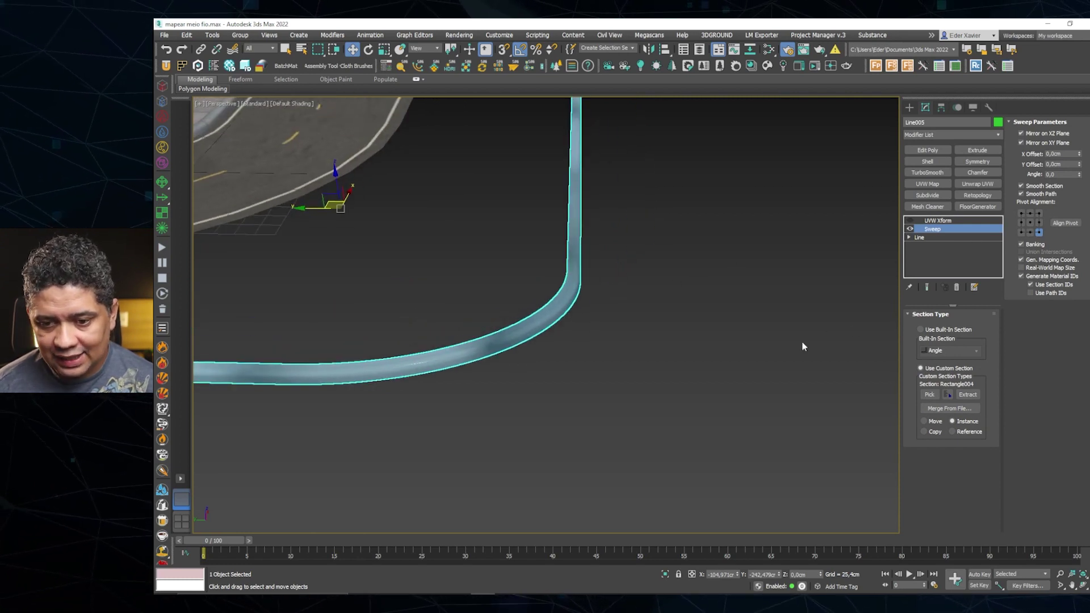
# Switch the sweep to the built-in Bar section and show edged faces
pyautogui.click(921, 330)
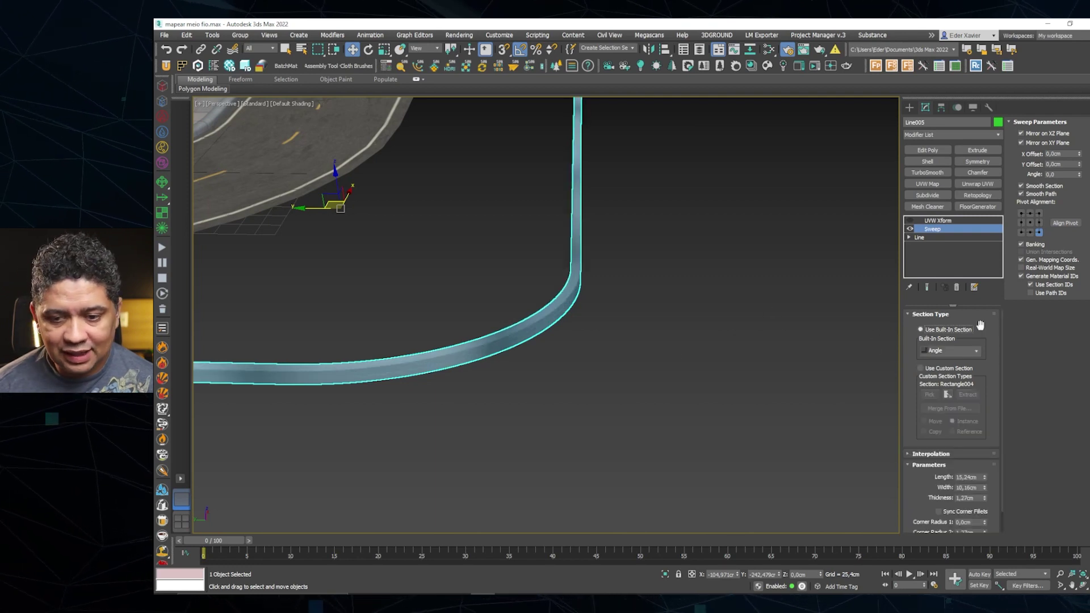
pyautogui.click(940, 352)
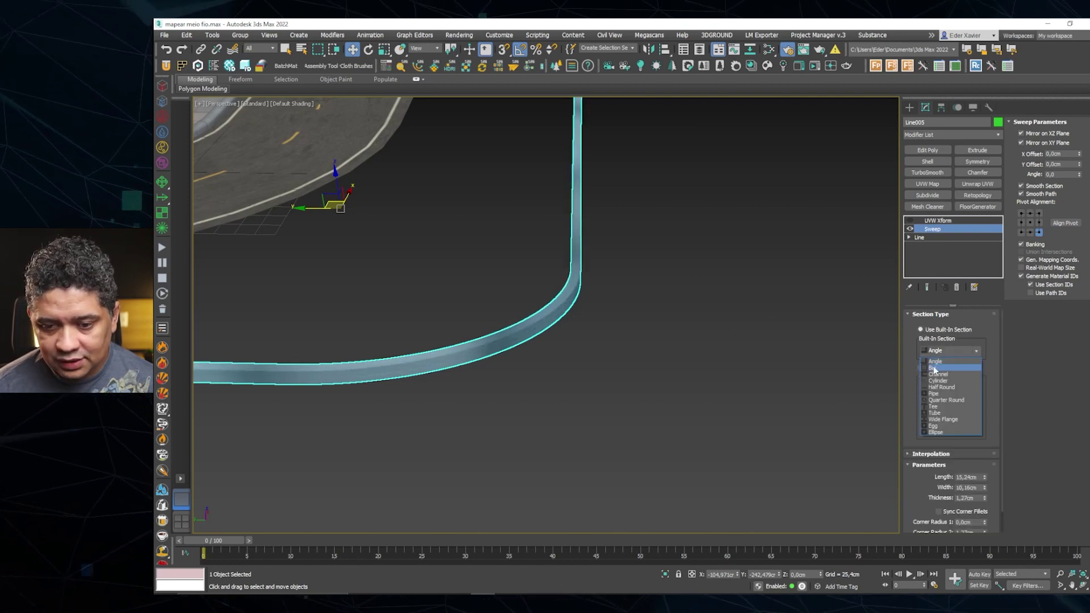
pyautogui.click(932, 368)
pyautogui.scroll(3, 569, 314)
pyautogui.press('F4')
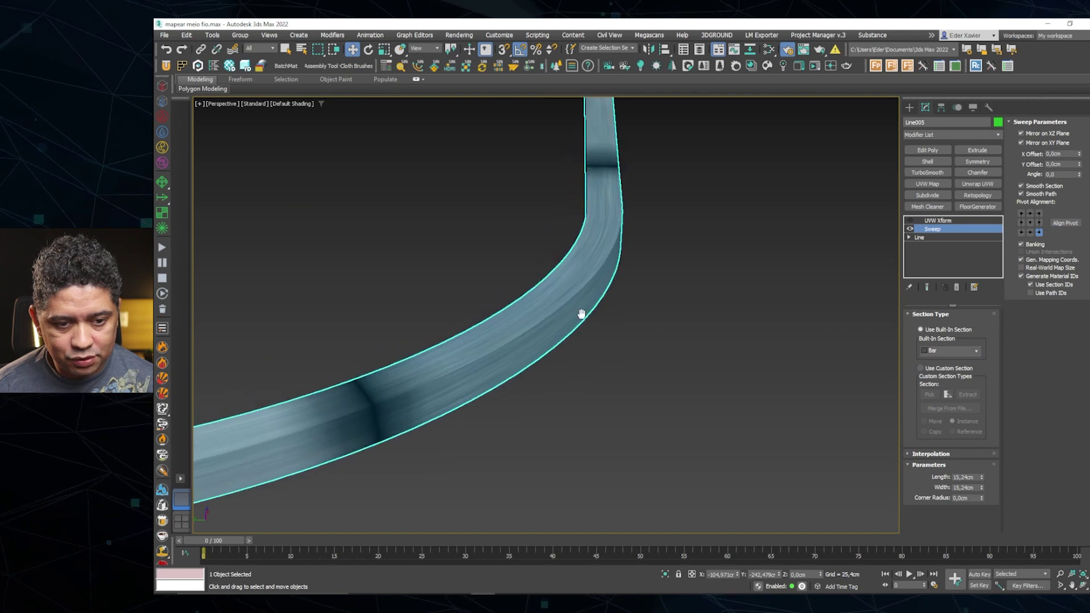
# Preview Channel, Cylinder and Half Round profiles, then return to the custom section
pyautogui.click(943, 352)
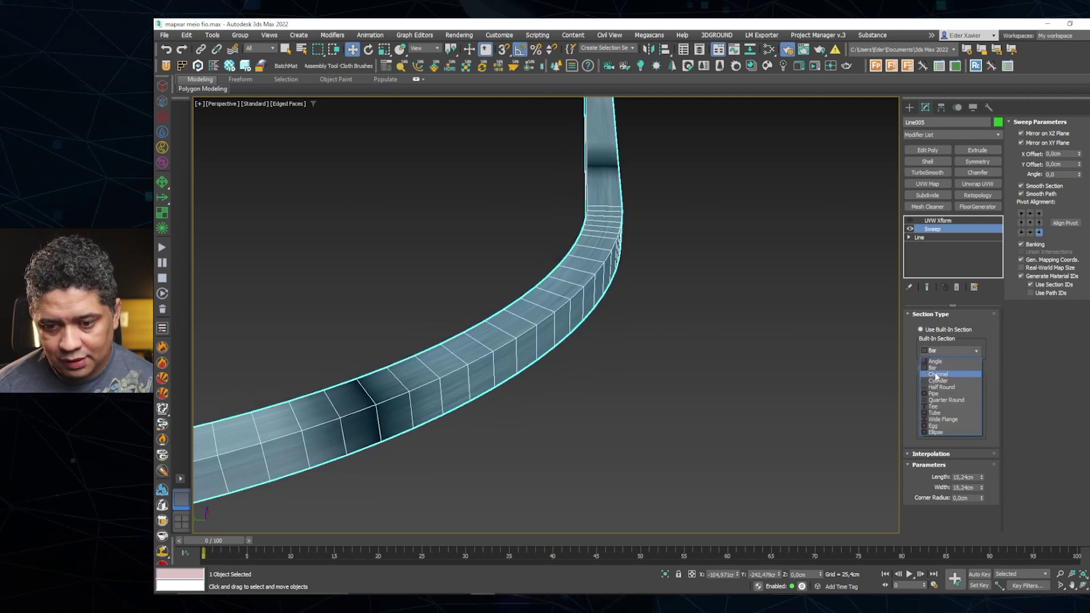
pyautogui.click(934, 374)
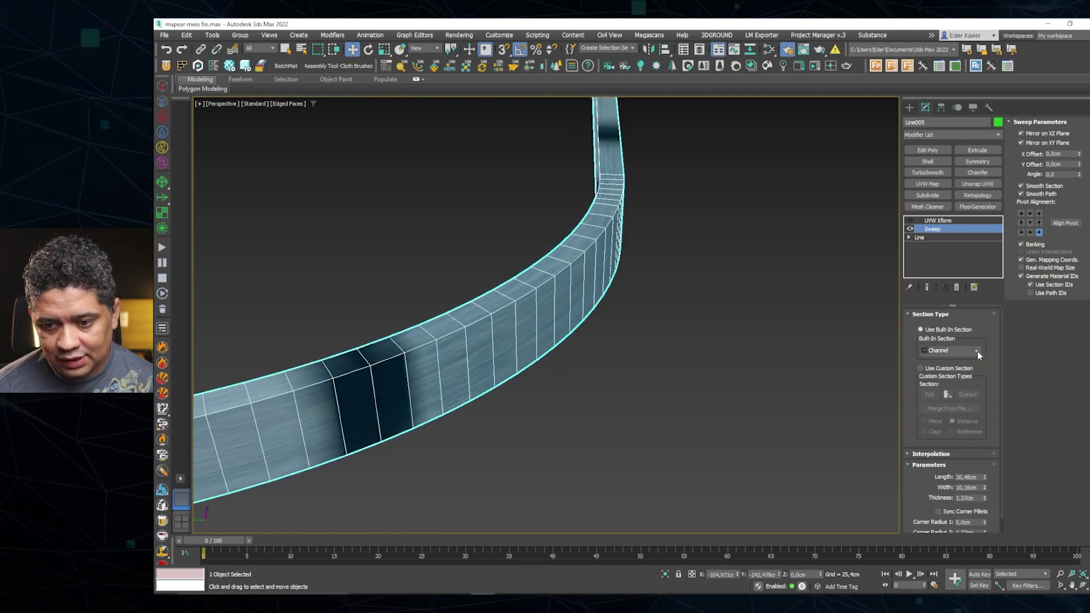
pyautogui.click(946, 350)
pyautogui.click(943, 381)
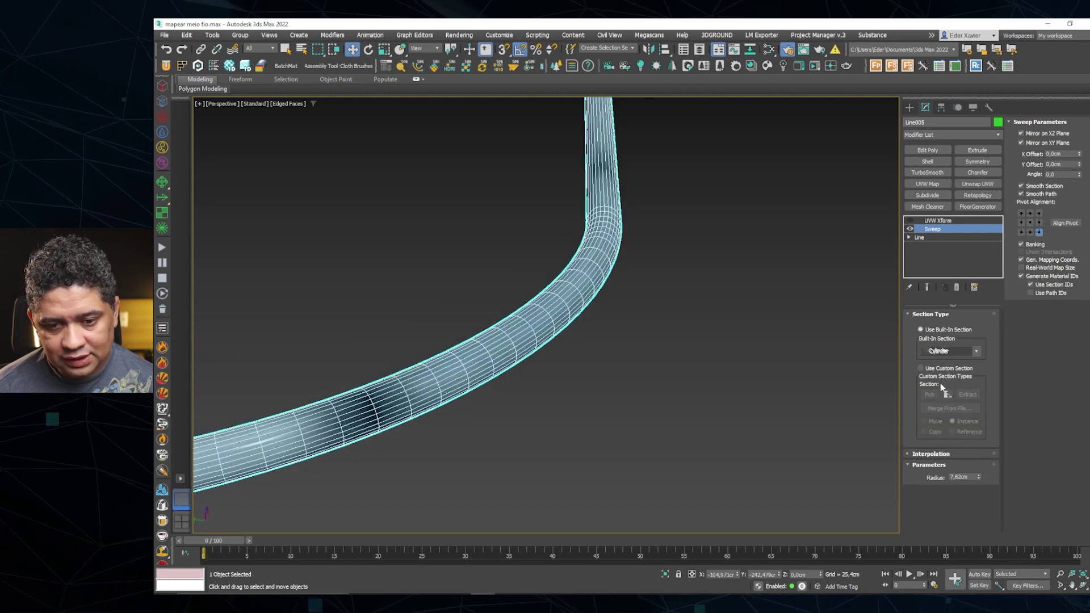
pyautogui.click(946, 350)
pyautogui.click(928, 396)
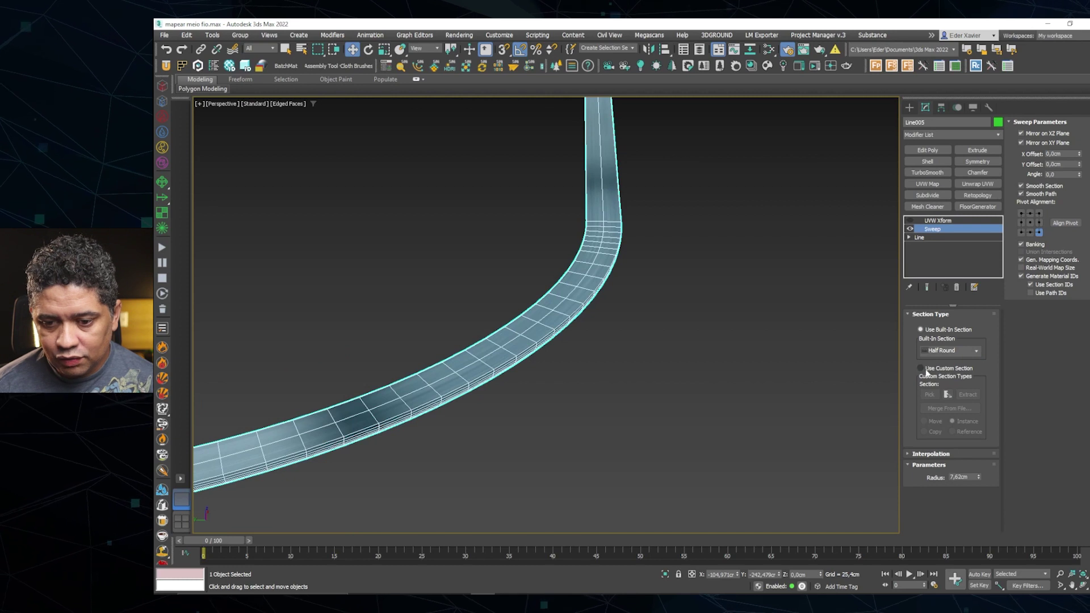
pyautogui.click(922, 368)
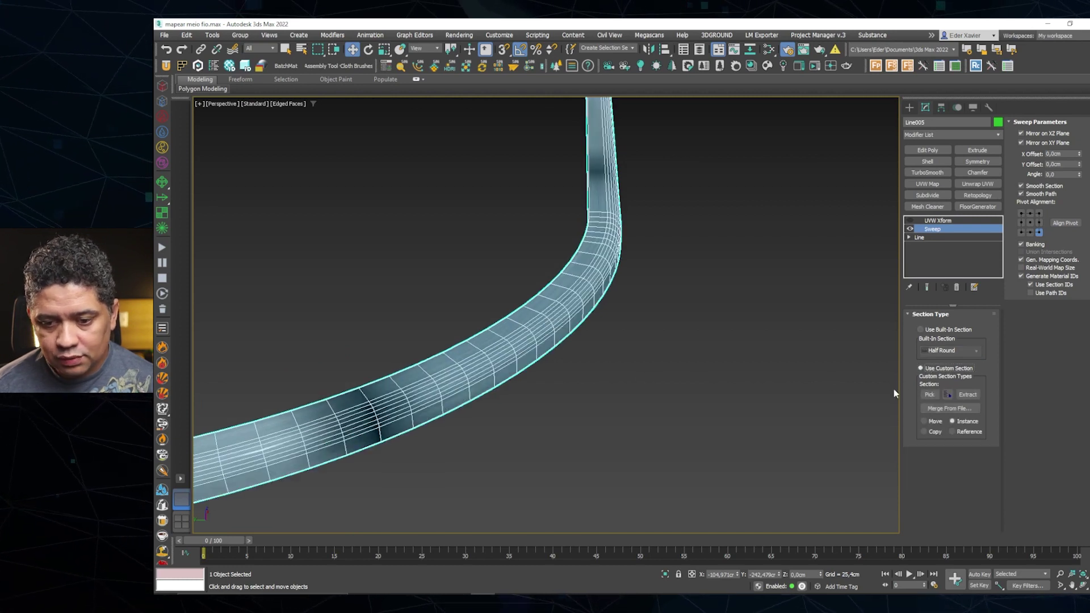
# Zoom and pan the view over the curved curb sweep
pyautogui.scroll(-2, 668, 352)
pyautogui.scroll(-3, 653, 358)
pyautogui.scroll(-3, 647, 358)
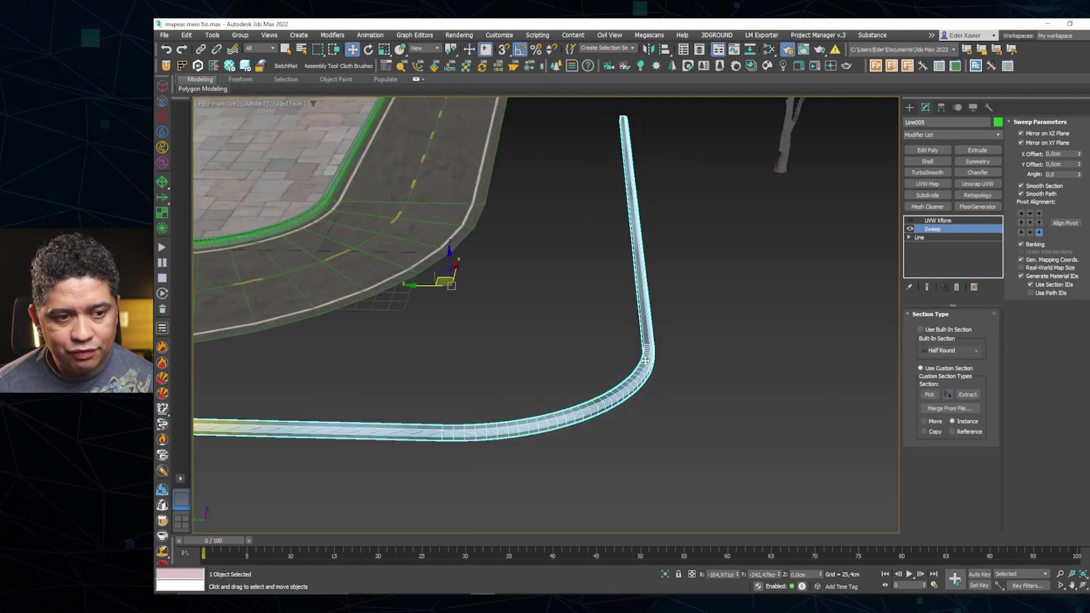
pyautogui.scroll(-3, 645, 359)
pyautogui.scroll(3, 457, 102)
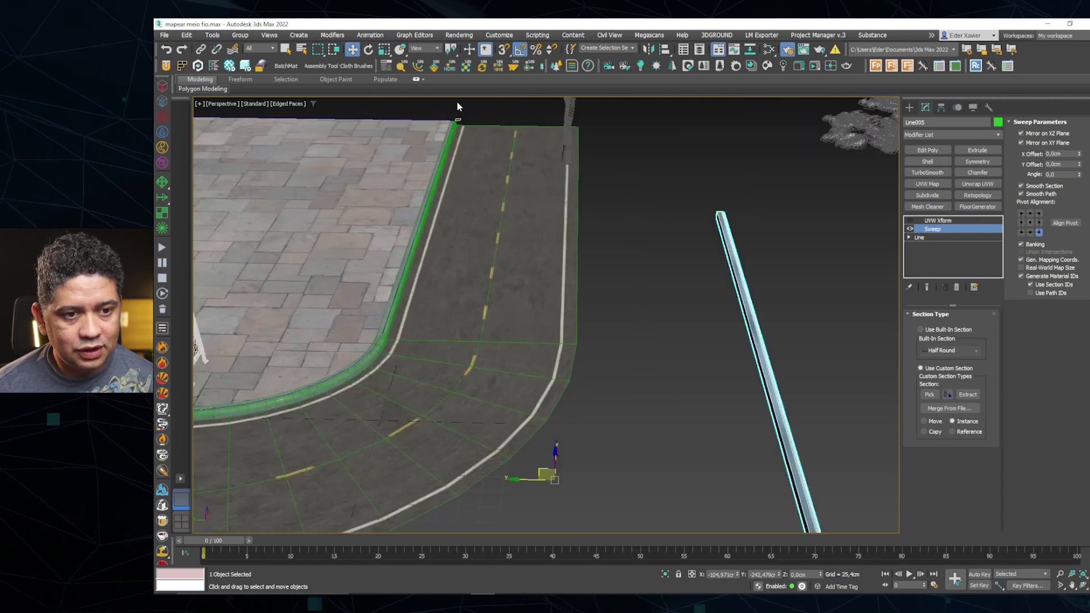
pyautogui.scroll(3, 457, 103)
pyautogui.scroll(3, 454, 170)
pyautogui.scroll(3, 462, 224)
pyautogui.scroll(5, 463, 224)
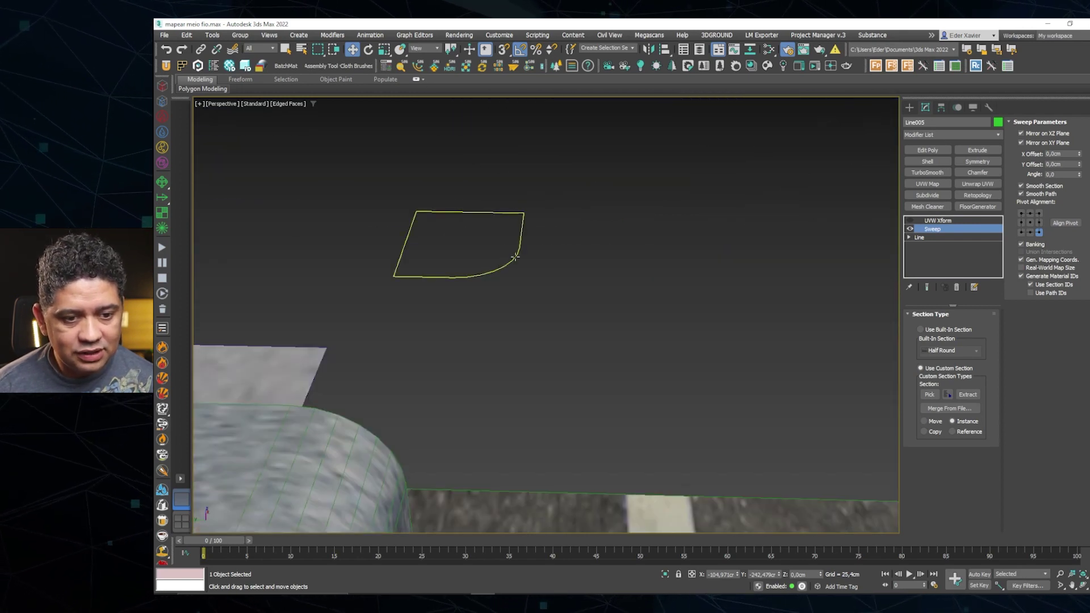
pyautogui.scroll(-10, 515, 257)
pyautogui.moveTo(611, 409); pyautogui.dragTo(491, 190, button='middle')
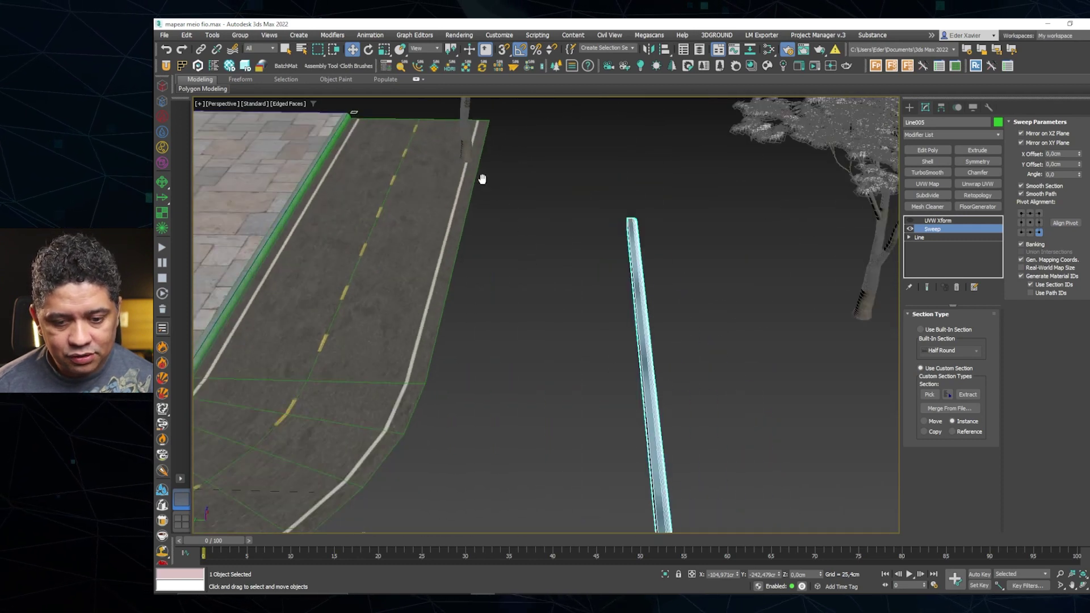
pyautogui.scroll(5, 533, 499)
pyautogui.scroll(-1, 590, 438)
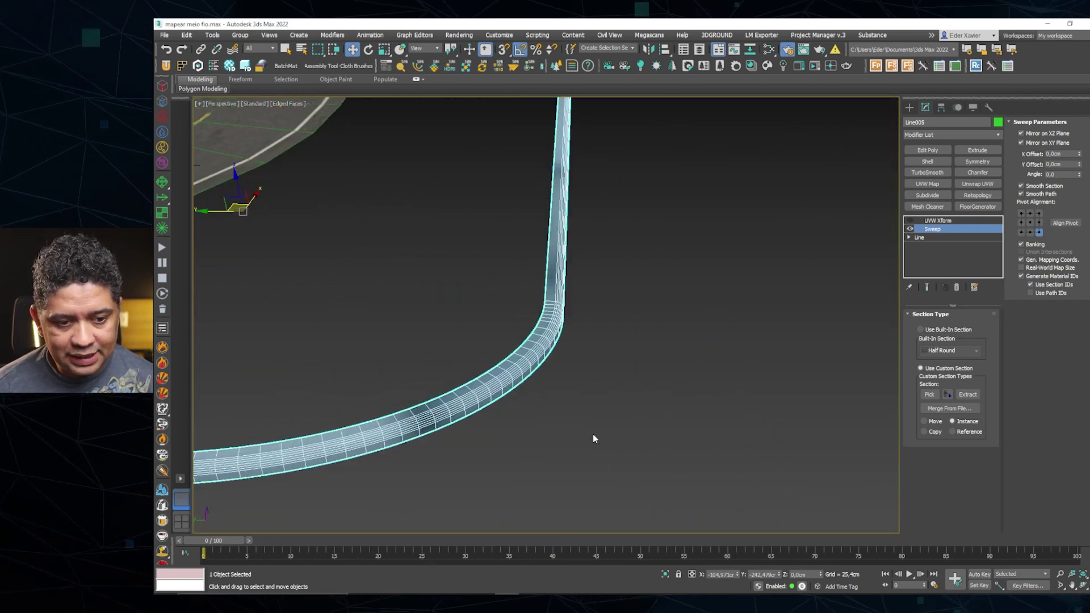
pyautogui.scroll(3, 593, 432)
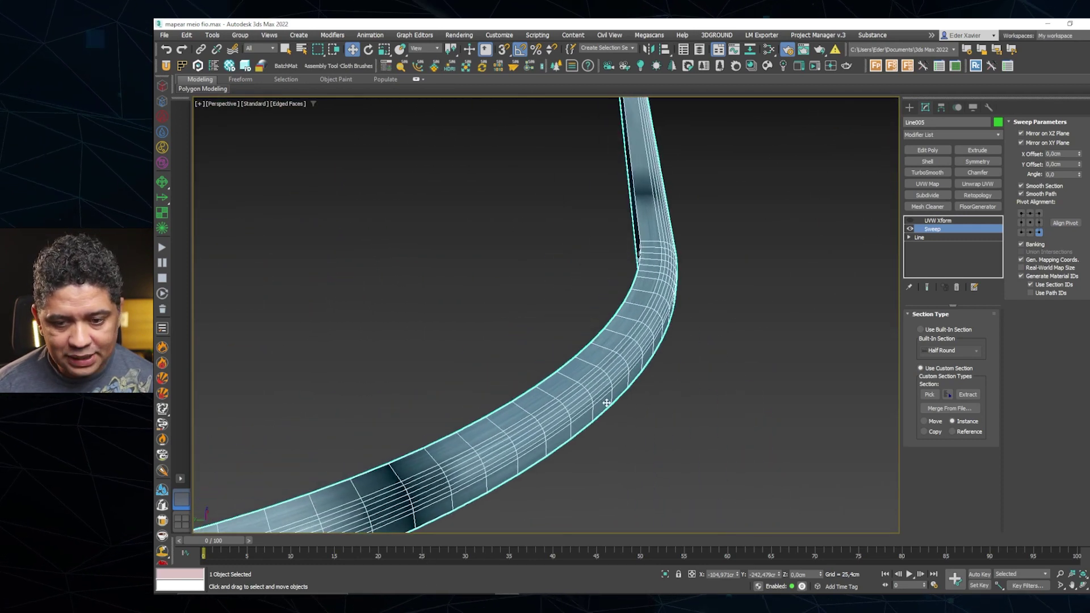
# Start then cancel picking a section shape, and turn off edged faces
pyautogui.click(932, 396)
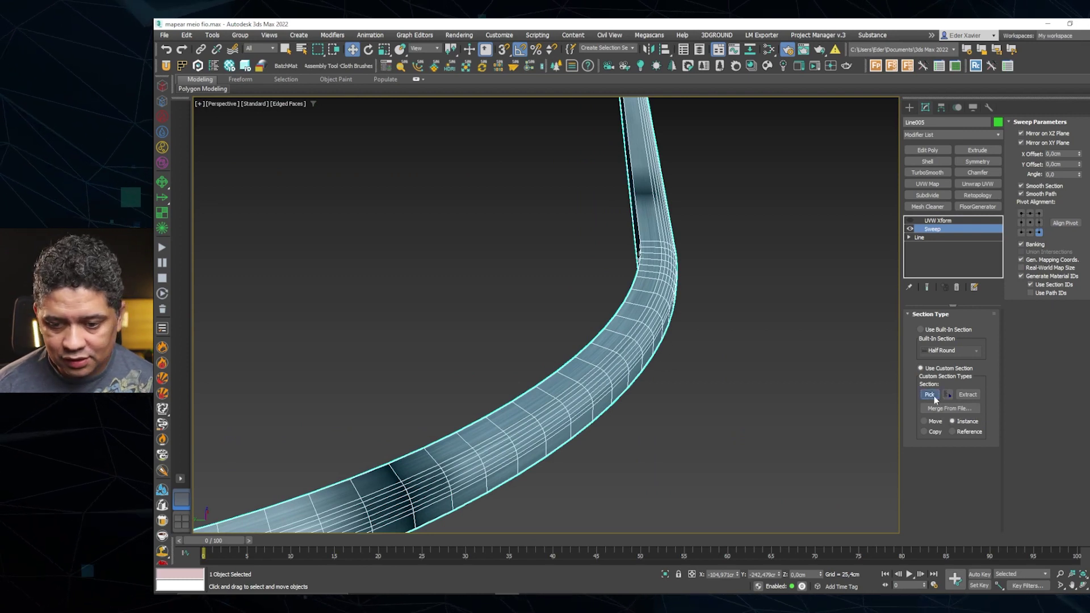
pyautogui.click(930, 394)
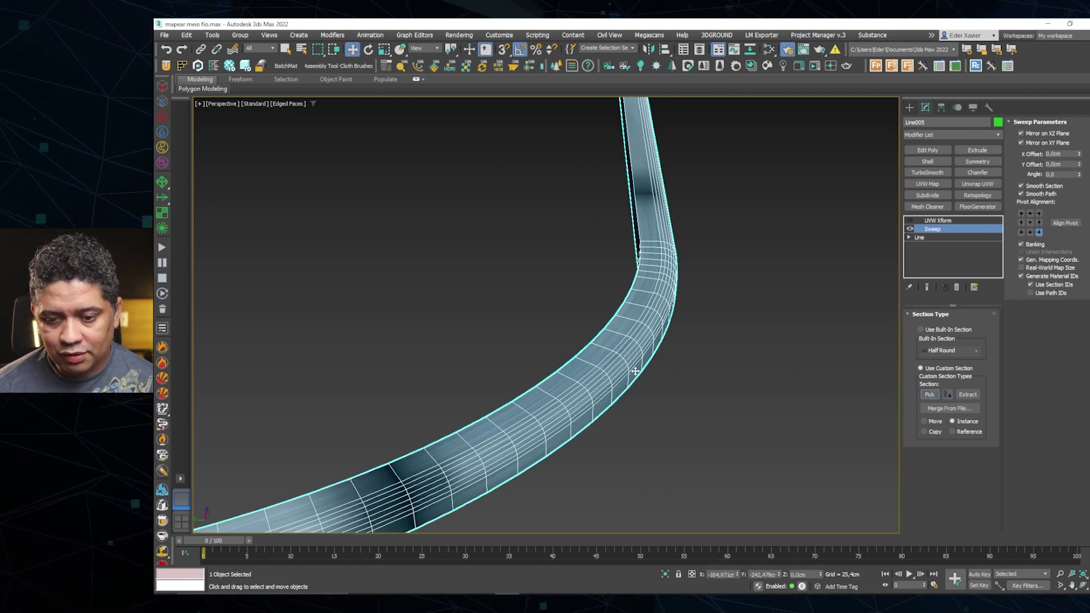
pyautogui.scroll(-1, 635, 369)
pyautogui.scroll(-1, 634, 360)
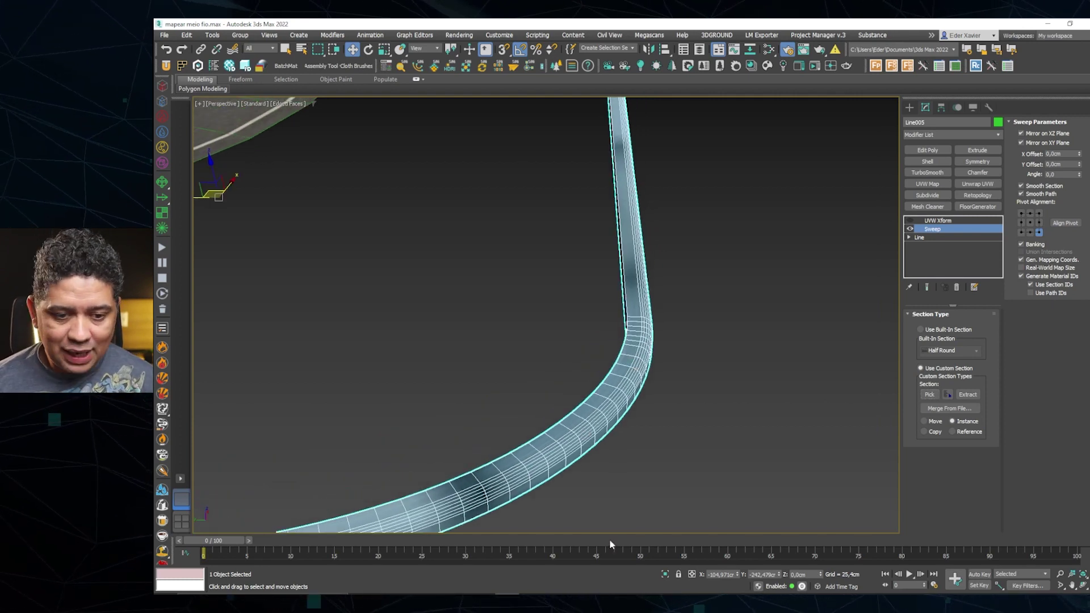
pyautogui.scroll(-1, 614, 441)
pyautogui.scroll(-1, 614, 441)
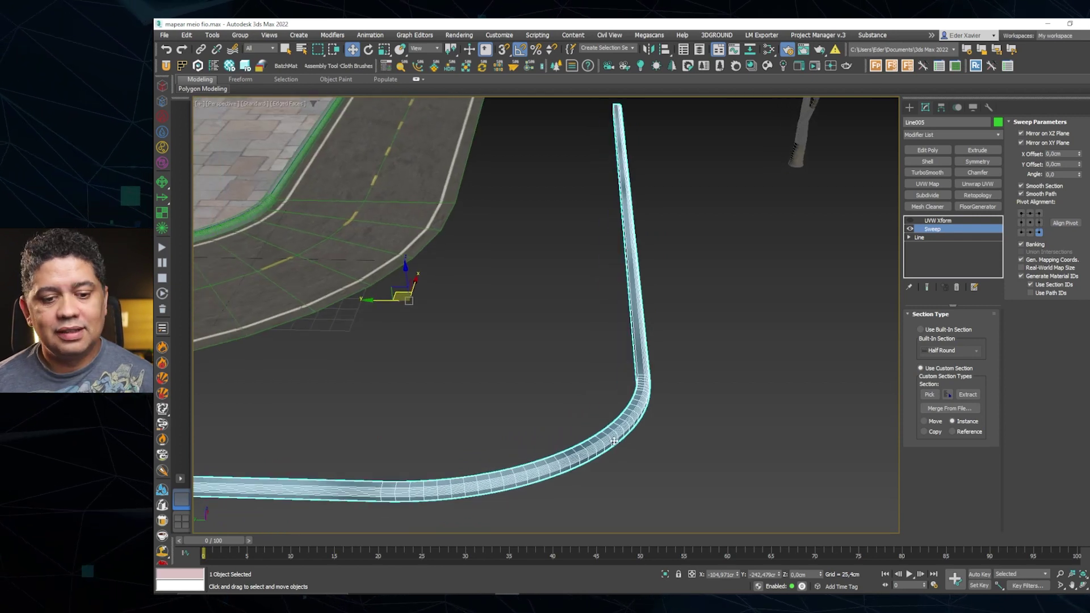
pyautogui.press('F4')
pyautogui.scroll(2, 634, 403)
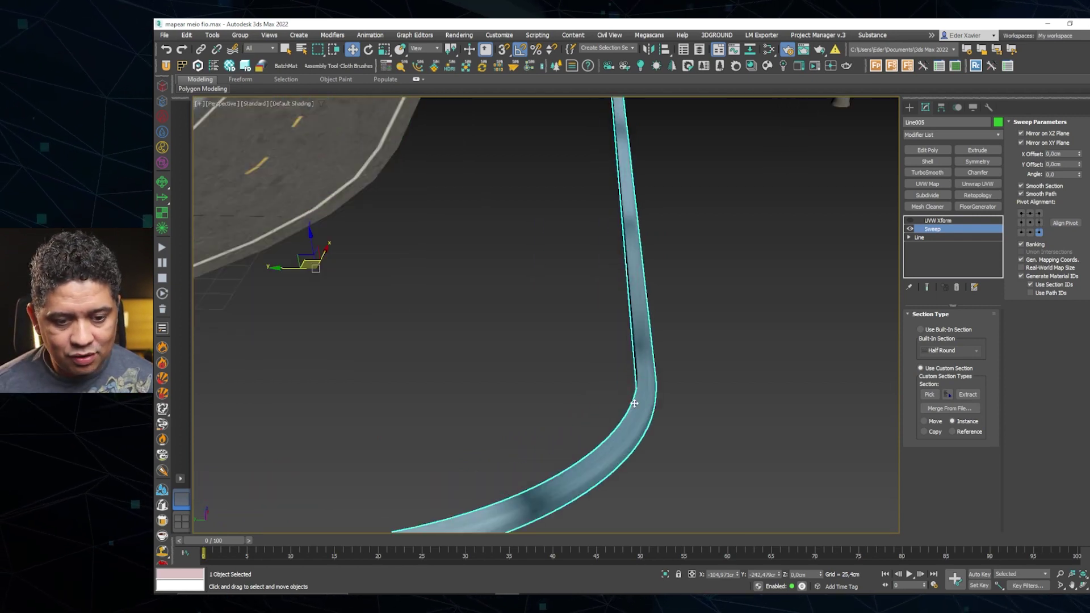
pyautogui.scroll(-2, 574, 394)
pyautogui.scroll(-2, 708, 406)
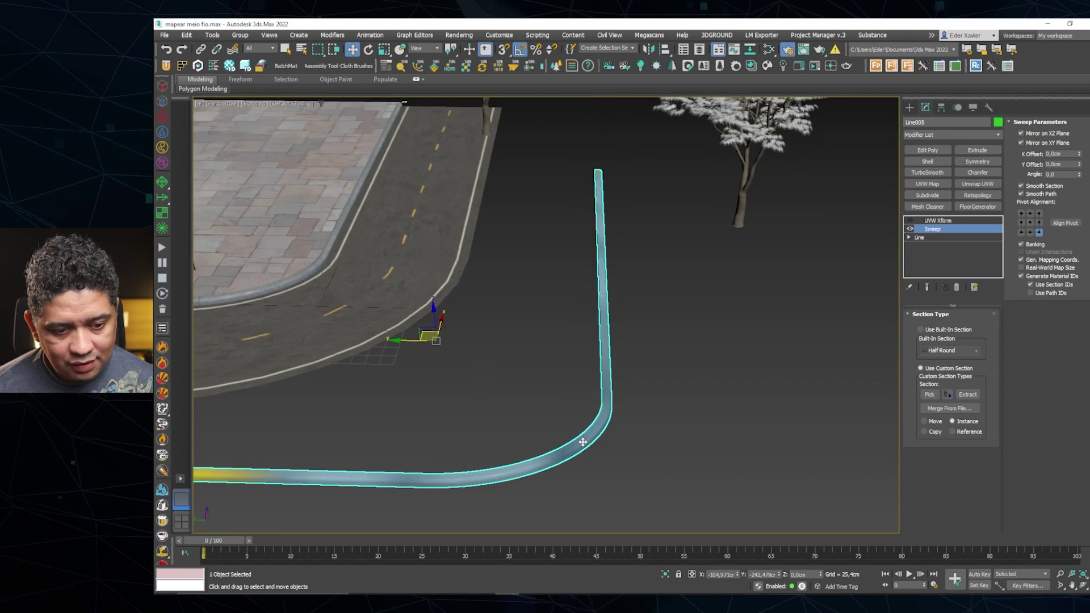
pyautogui.scroll(2, 582, 442)
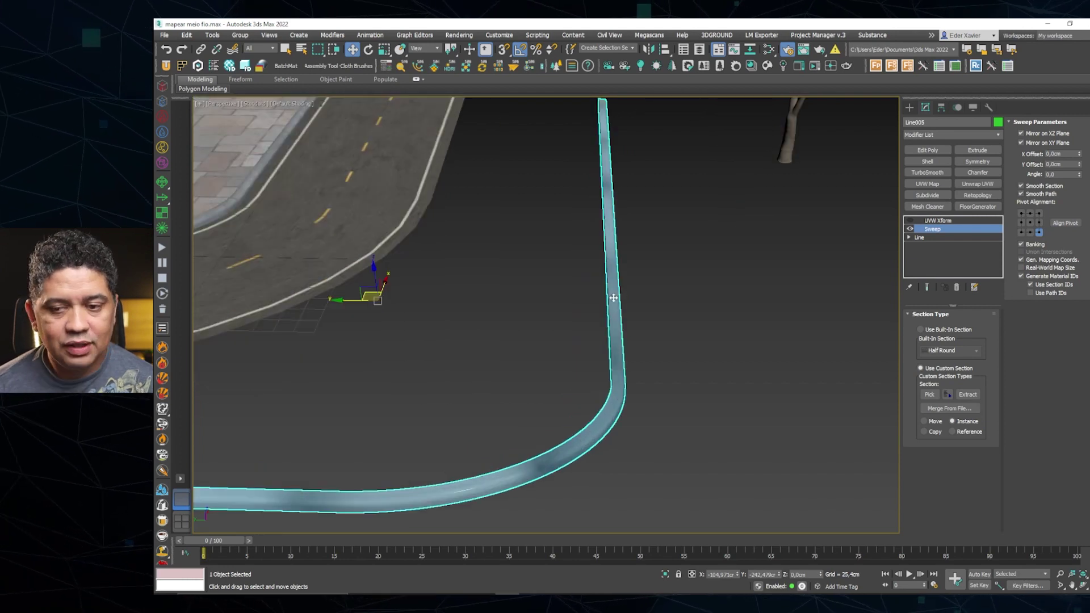
pyautogui.click(928, 183)
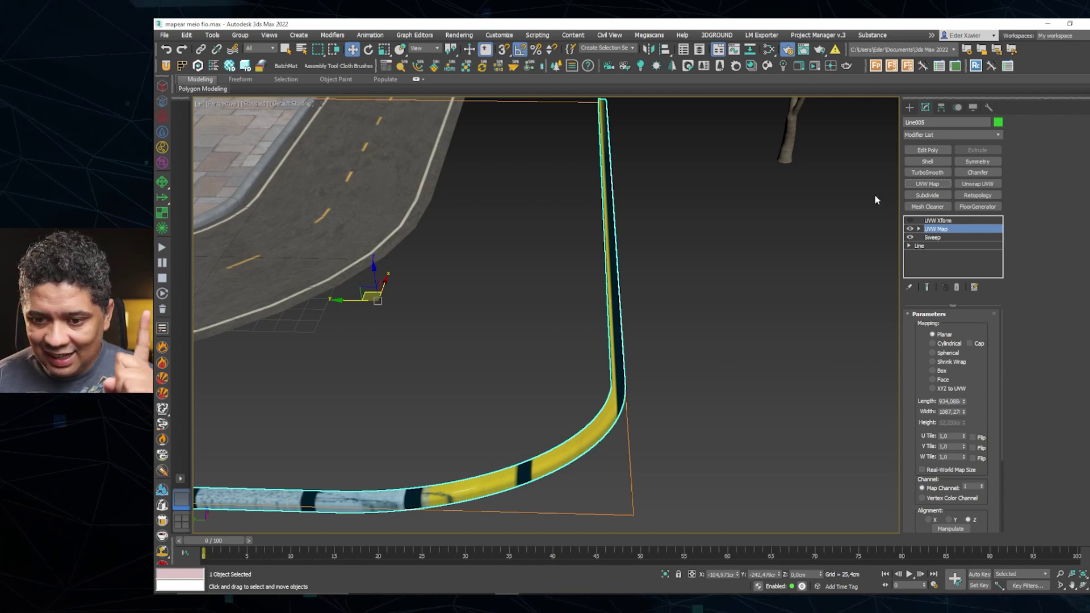
pyautogui.click(955, 287)
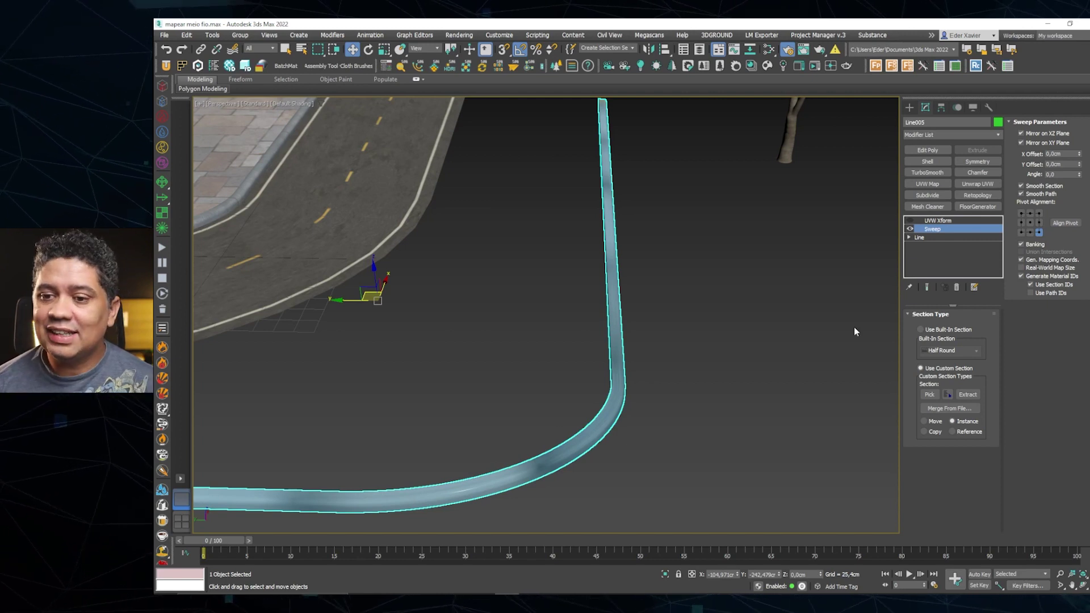
pyautogui.click(1020, 259)
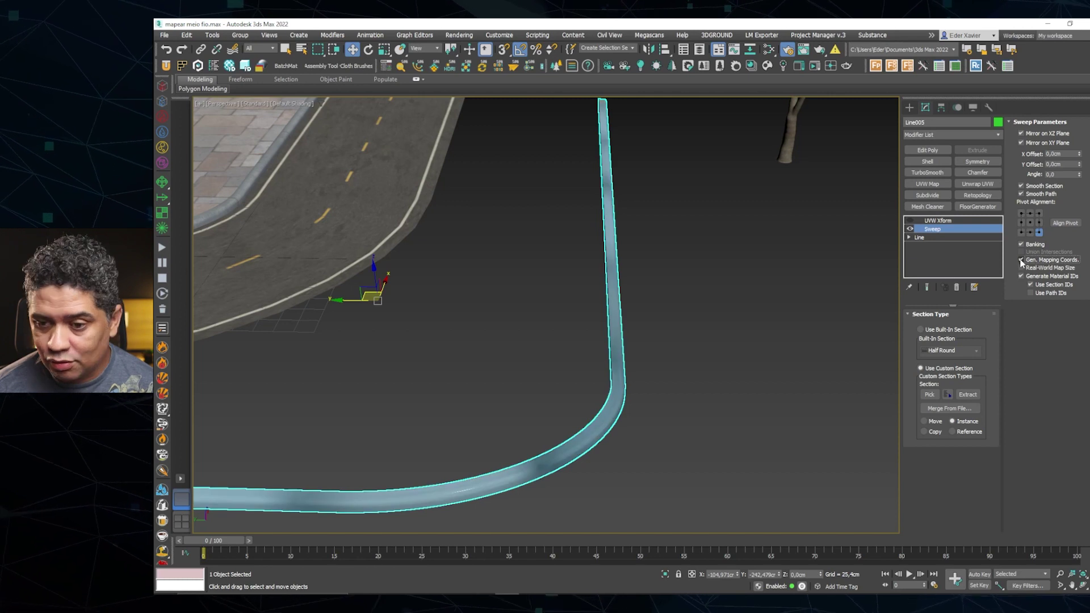
pyautogui.click(1021, 260)
pyautogui.click(1020, 259)
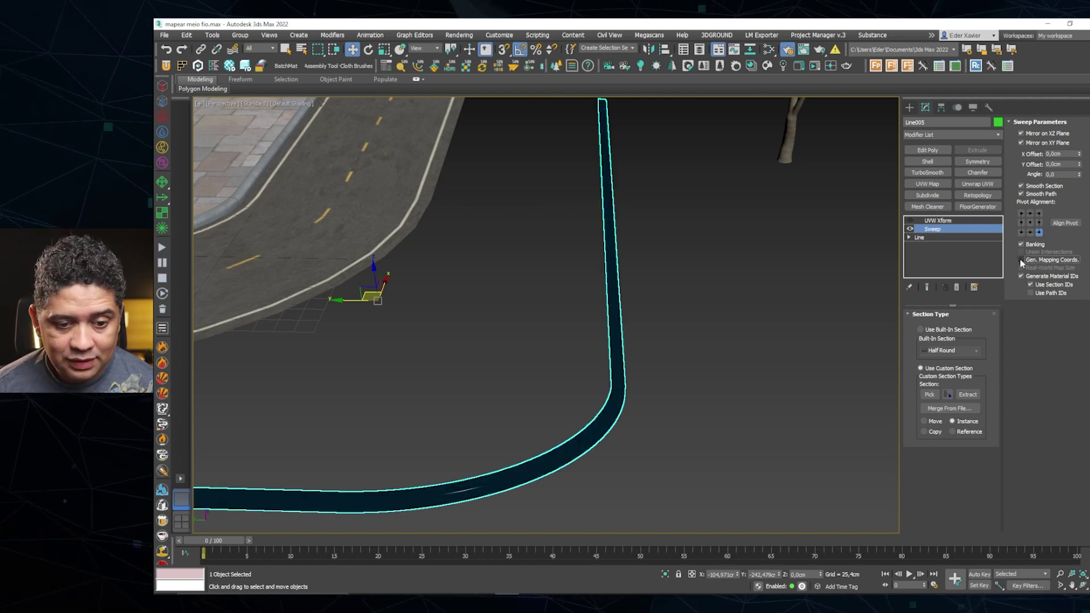
pyautogui.click(1020, 259)
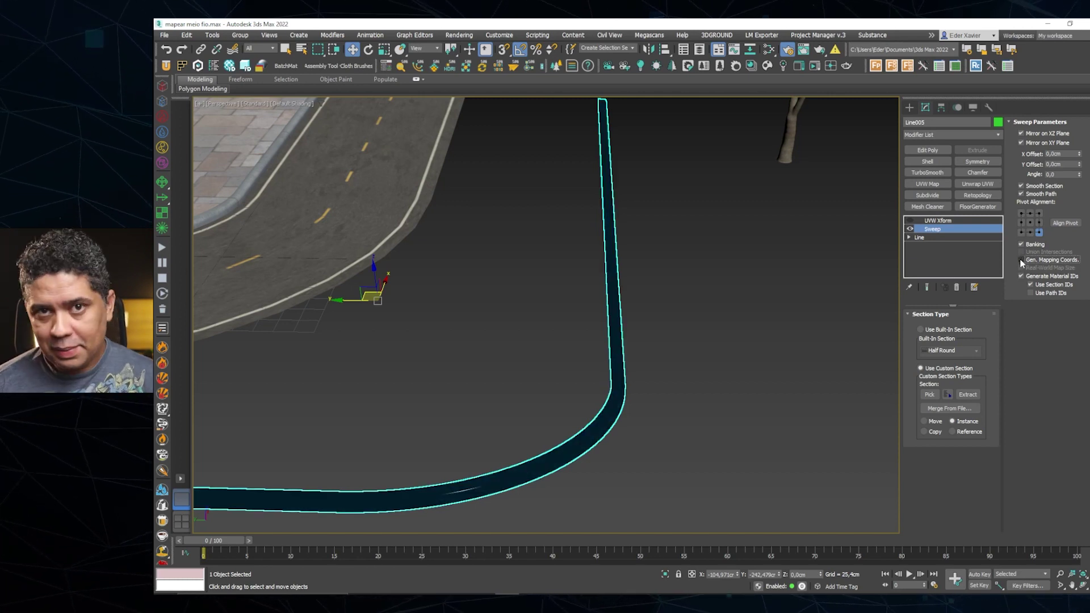
pyautogui.click(1020, 260)
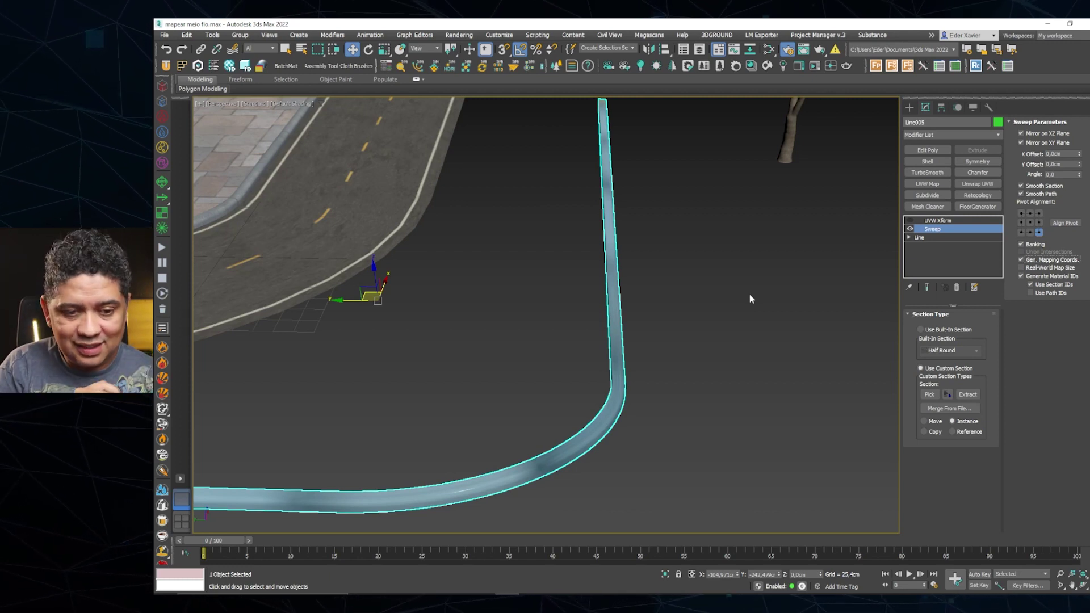
pyautogui.click(957, 222)
# Replace the old UVW Xform with a new one above Sweep, U Tile 0,3
pyautogui.click(956, 287)
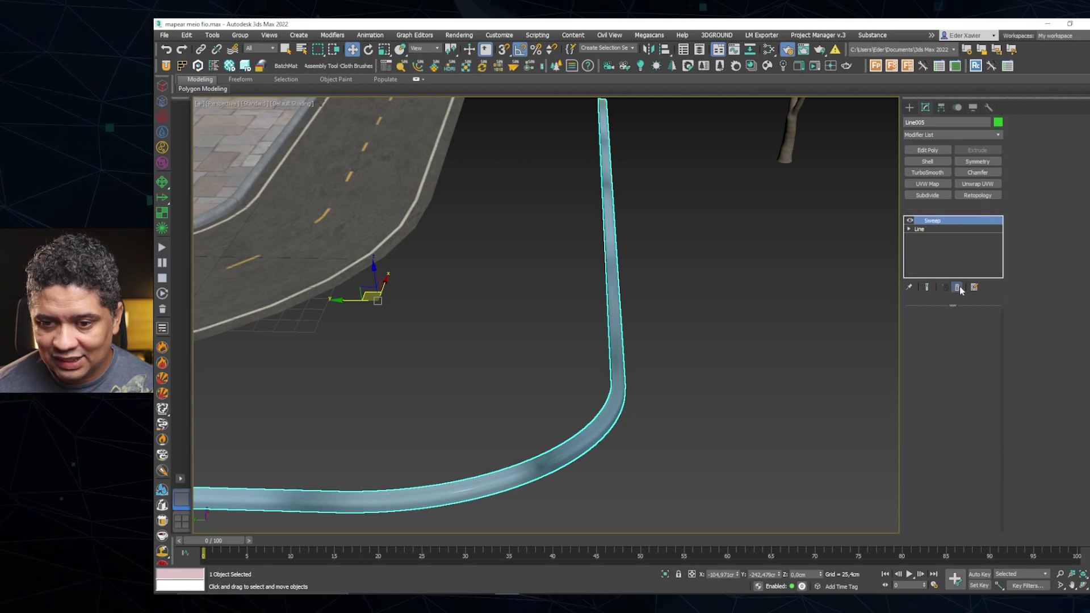
pyautogui.click(959, 135)
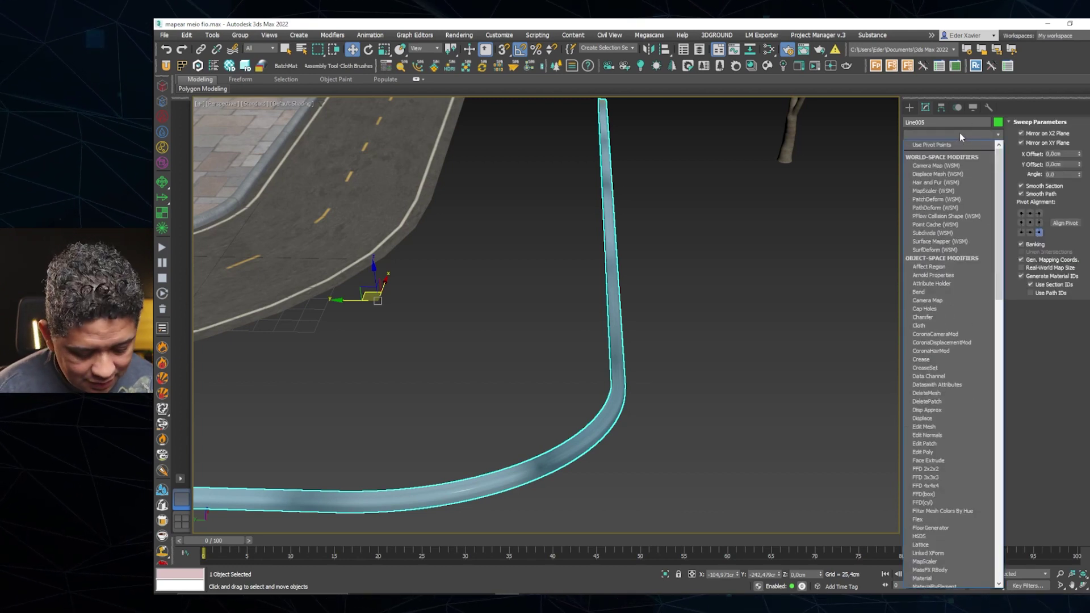
pyautogui.write('uvw')
pyautogui.press('Down')
pyautogui.press('Down')
pyautogui.press('Down')
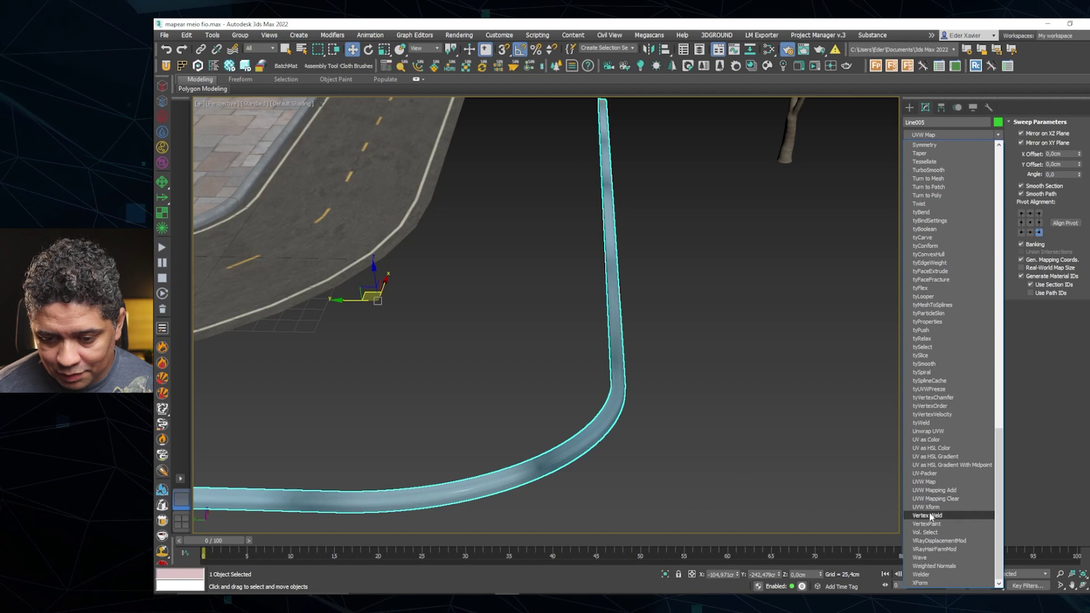
pyautogui.press('Return')
pyautogui.scroll(3, 611, 399)
pyautogui.moveTo(611, 399); pyautogui.dragTo(628, 378, button='middle')
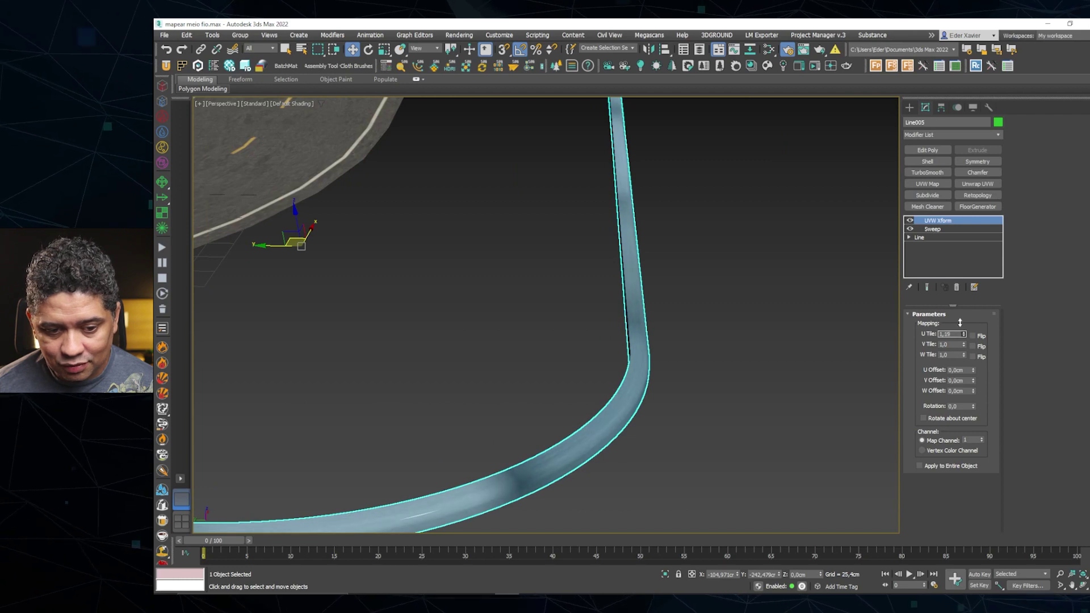
pyautogui.moveTo(959, 307); pyautogui.dragTo(952, 367)
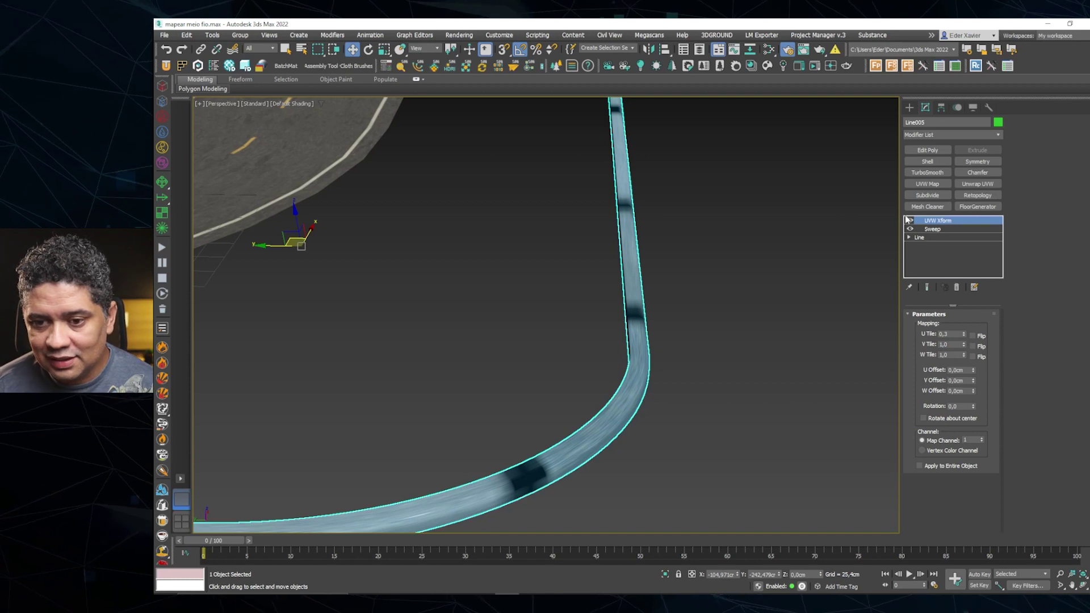
# Raise the UVW Xform V Tile to 3,24 and set the texture rotation to 90
pyautogui.moveTo(965, 347)
pyautogui.mouseDown()
pyautogui.moveTo(960, 365)
pyautogui.moveTo(958, 356)
pyautogui.mouseUp()
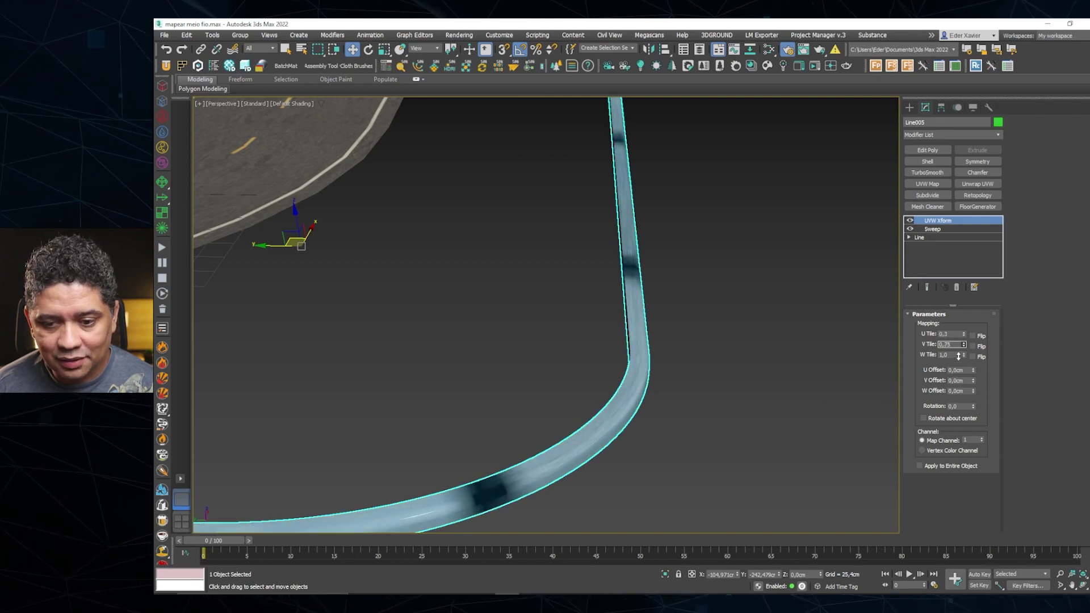
pyautogui.moveTo(958, 356); pyautogui.dragTo(961, 310)
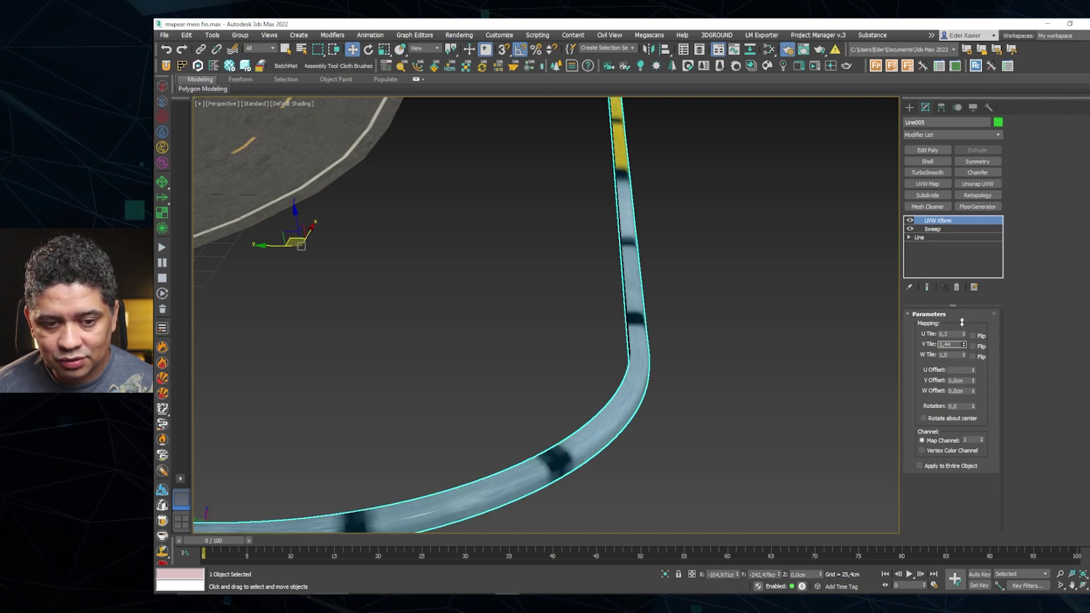
pyautogui.moveTo(961, 310); pyautogui.dragTo(961, 267)
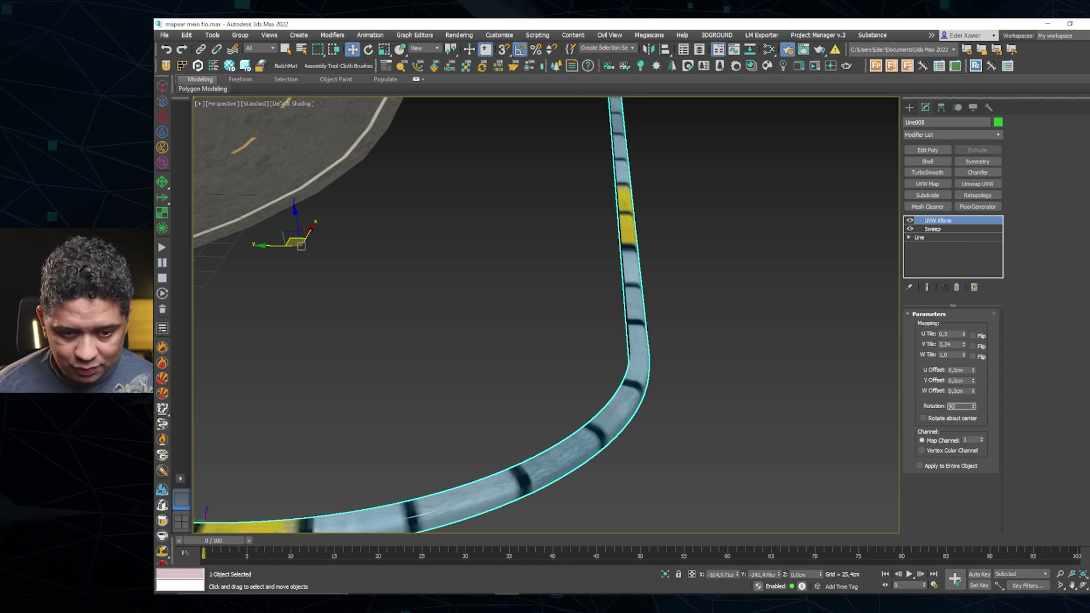
pyautogui.write('90')
pyautogui.press('Return')
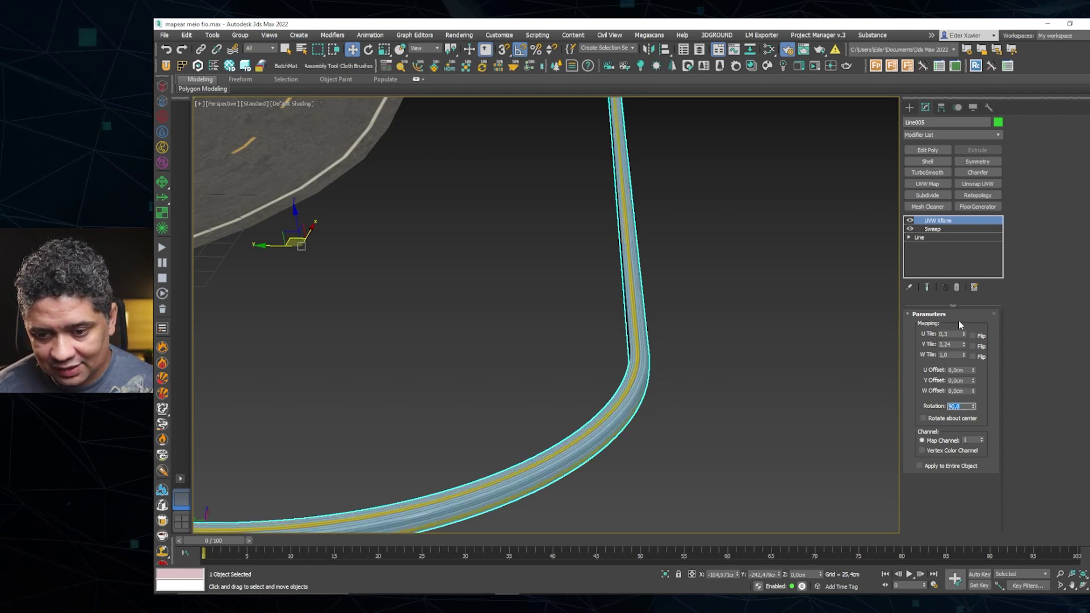
# Increase U Tile to 9,534 and bring V Tile down to 0,324
pyautogui.moveTo(961, 331); pyautogui.dragTo(952, 382)
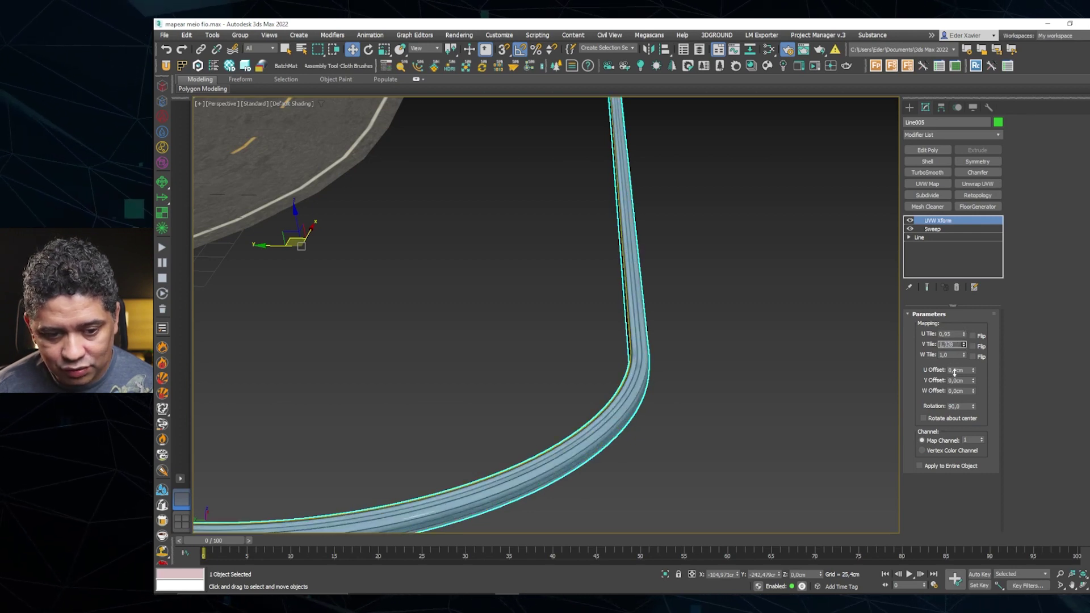
pyautogui.moveTo(952, 382); pyautogui.dragTo(952, 390)
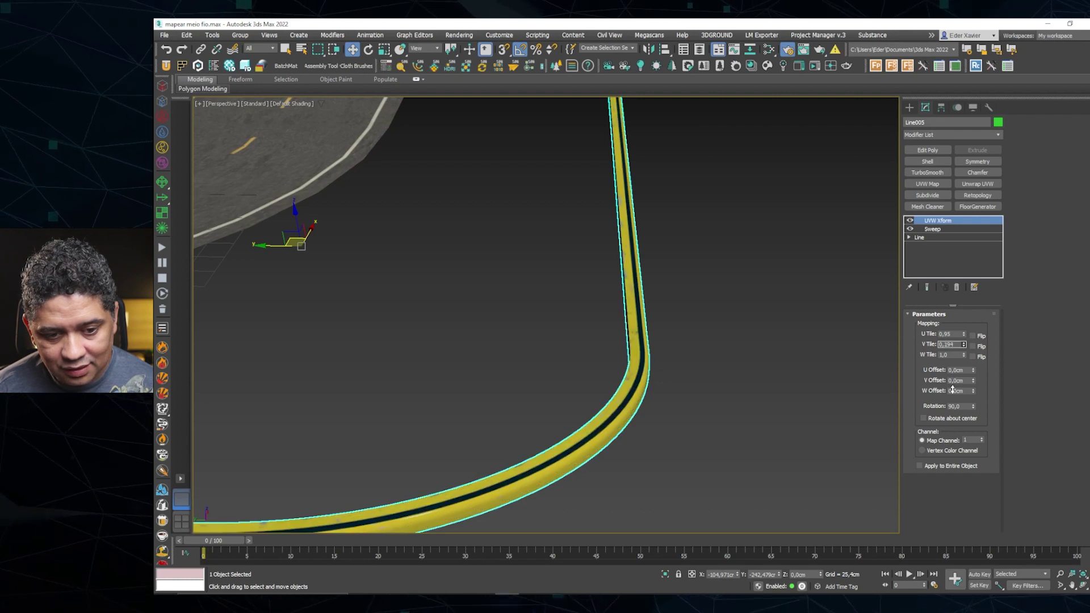
pyautogui.moveTo(952, 389); pyautogui.dragTo(952, 387)
pyautogui.moveTo(967, 336)
pyautogui.mouseDown()
pyautogui.moveTo(972, 252)
pyautogui.moveTo(968, 288)
pyautogui.mouseUp()
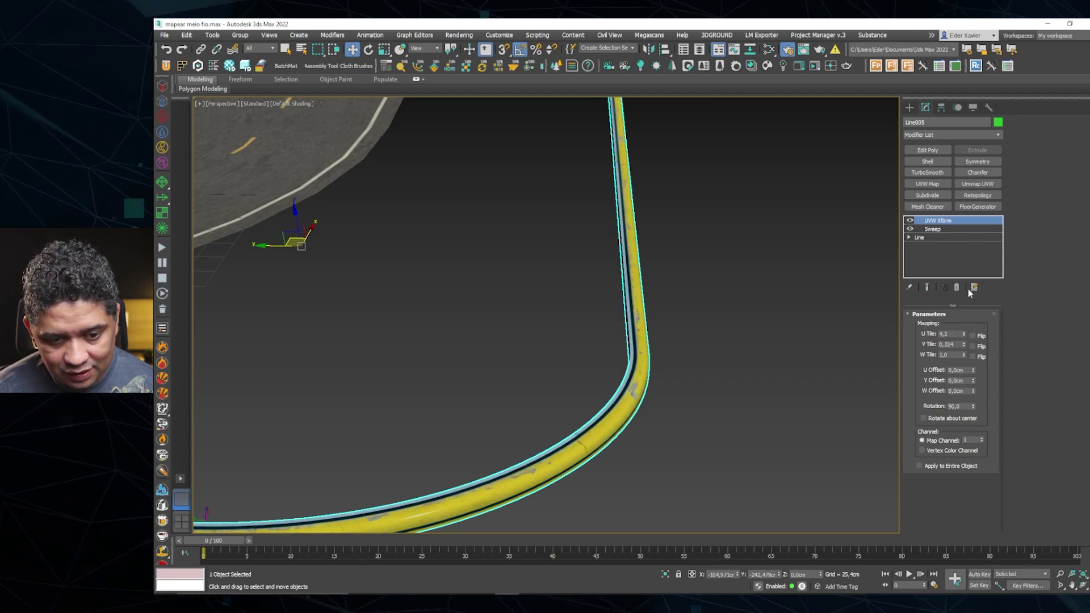
pyautogui.moveTo(963, 333); pyautogui.dragTo(955, 267)
pyautogui.scroll(2, 645, 396)
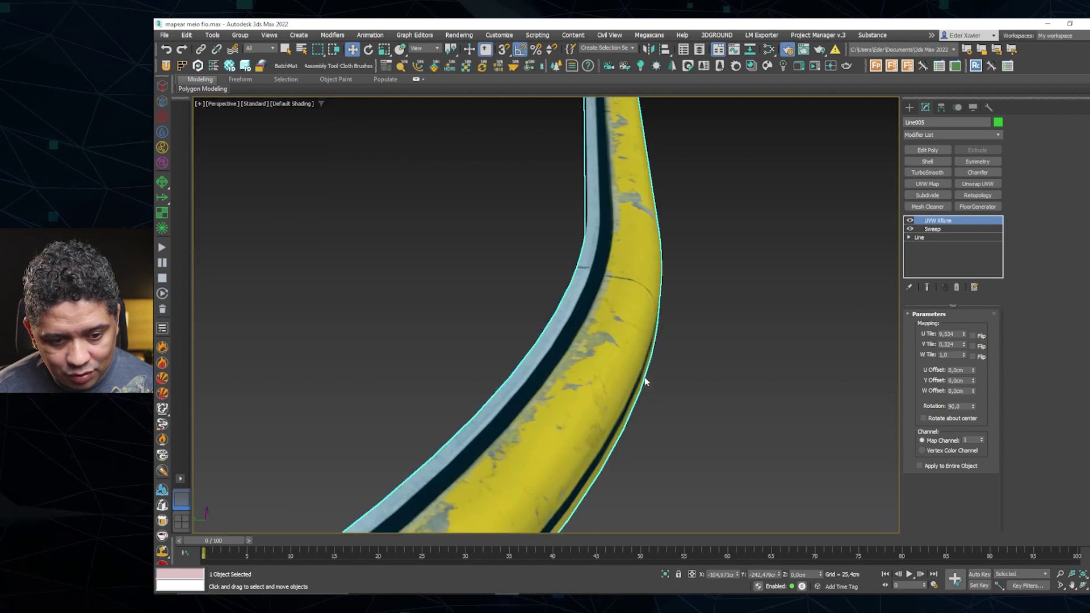
# Set U/V Offset to 0,229cm/0,457cm and V Tile 0,184 so grey concrete covers the curb
pyautogui.scroll(2, 653, 378)
pyautogui.scroll(2, 658, 367)
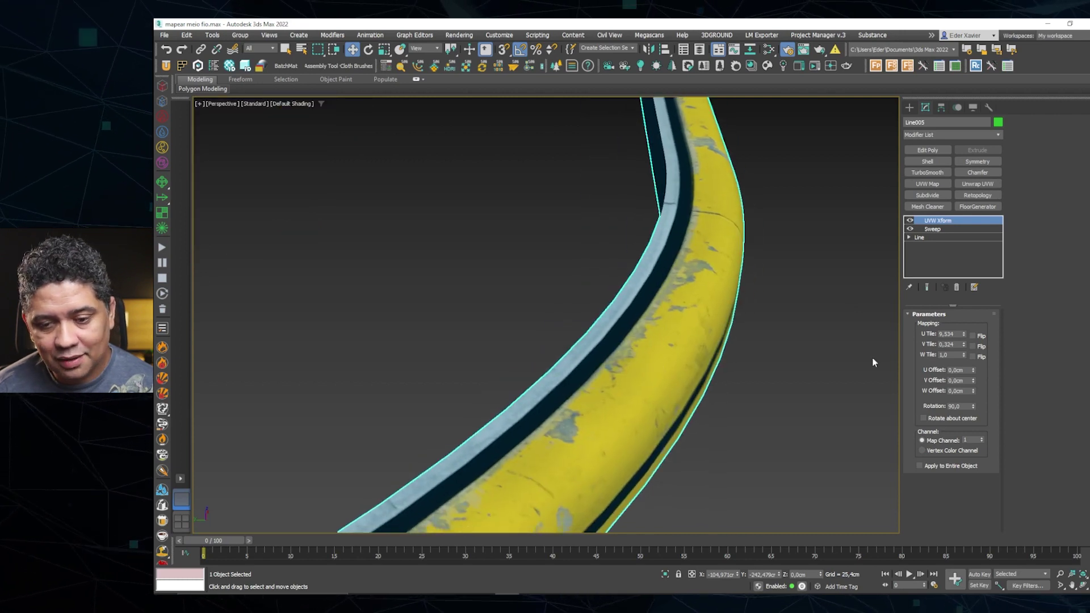
pyautogui.moveTo(972, 370); pyautogui.dragTo(963, 346)
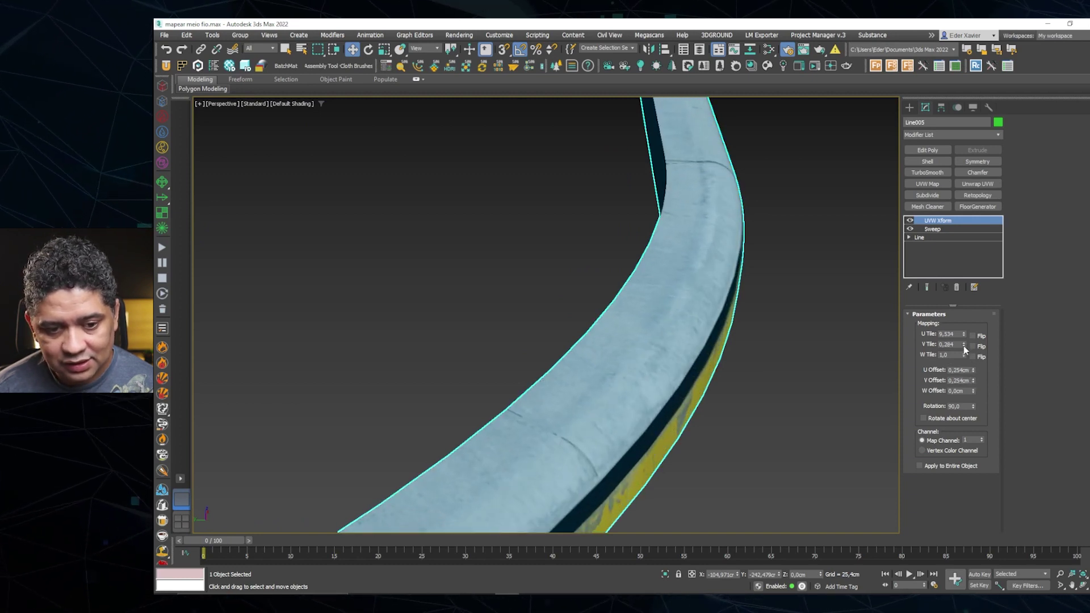
pyautogui.moveTo(973, 382); pyautogui.dragTo(974, 381)
pyautogui.click(963, 343)
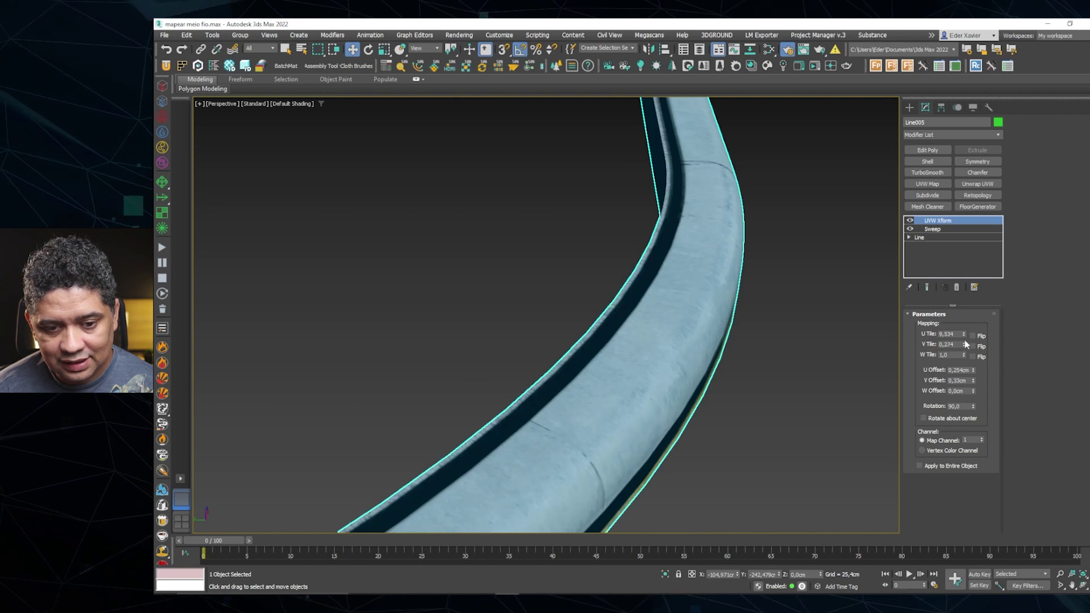
pyautogui.moveTo(965, 342); pyautogui.dragTo(973, 374)
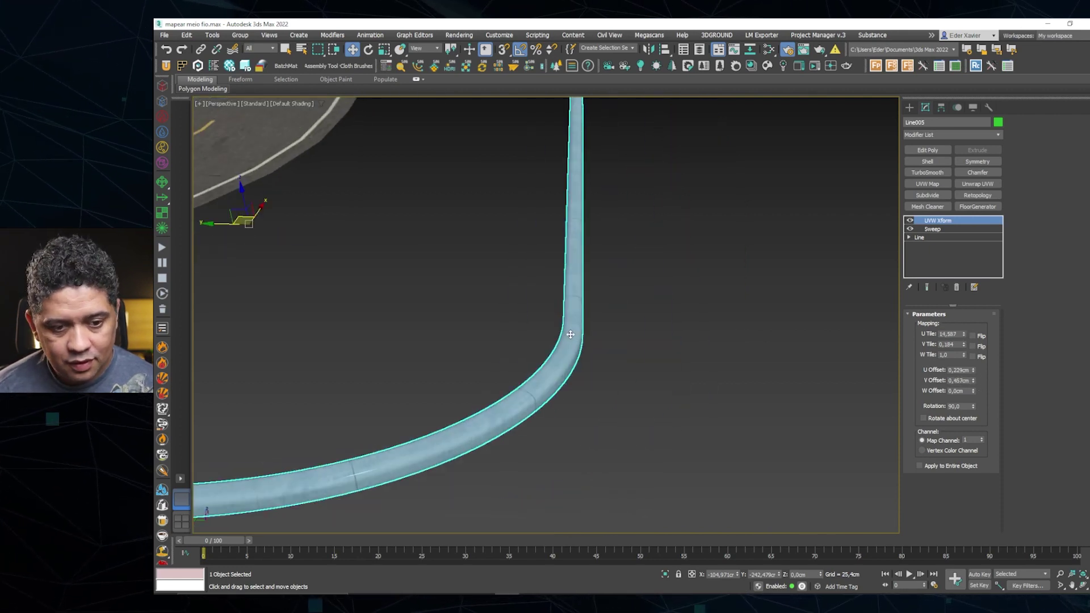
# Orbit and pan around the curb's bend to check the texture
pyautogui.moveTo(582, 328)
pyautogui.keyDown('alt'); pyautogui.mouseDown(button='middle')
pyautogui.moveTo(621, 292)
pyautogui.moveTo(621, 358)
pyautogui.mouseUp(button='middle'); pyautogui.keyUp('alt')
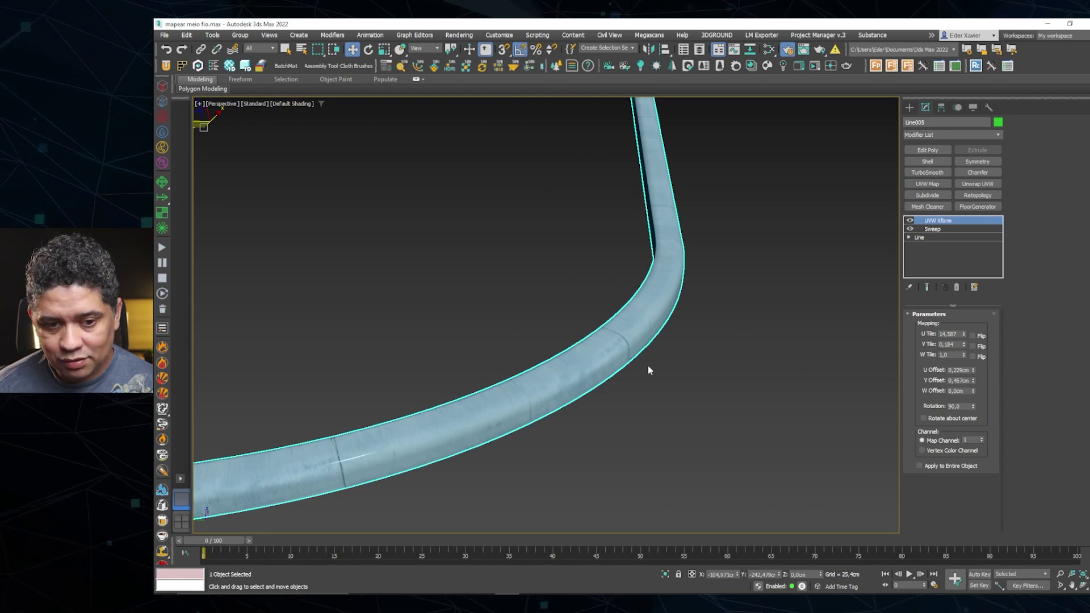
pyautogui.keyDown('alt'); pyautogui.moveTo(649, 370); pyautogui.dragTo(663, 372, button='middle'); pyautogui.keyUp('alt')
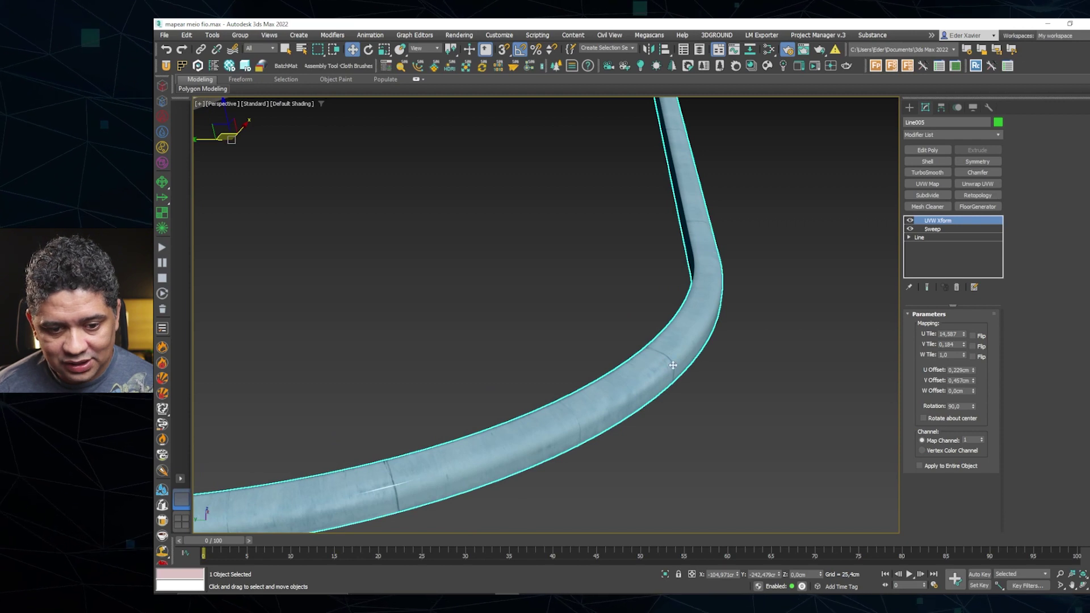
pyautogui.moveTo(400, 498)
pyautogui.keyDown('alt'); pyautogui.mouseDown(button='middle')
pyautogui.moveTo(530, 426)
pyautogui.moveTo(348, 470)
pyautogui.mouseUp(button='middle'); pyautogui.keyUp('alt')
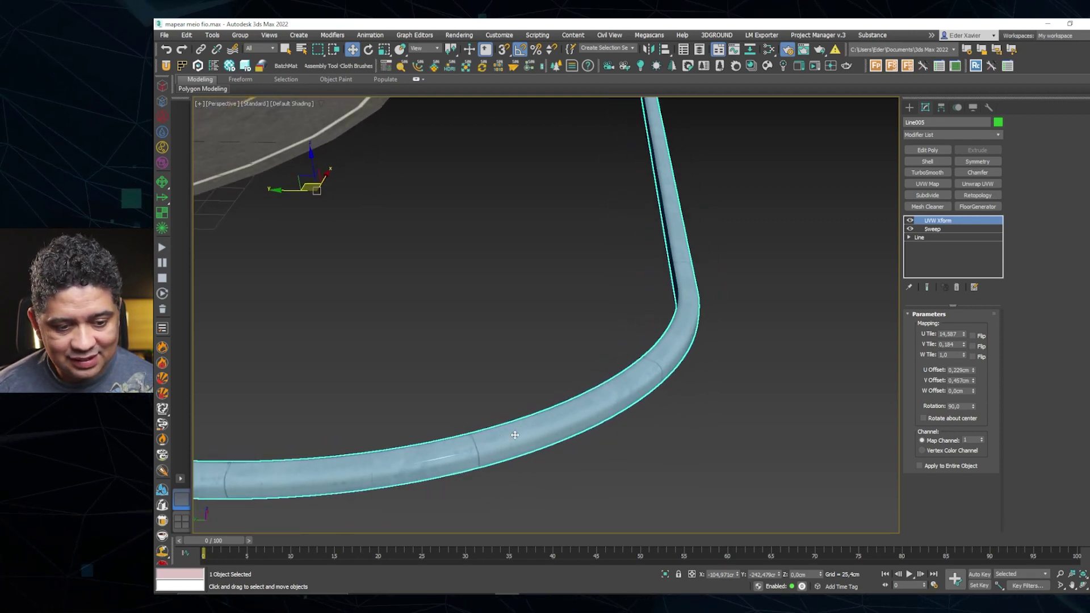
pyautogui.moveTo(508, 446)
pyautogui.mouseDown(button='middle')
pyautogui.moveTo(559, 406)
pyautogui.moveTo(510, 411)
pyautogui.mouseUp(button='middle')
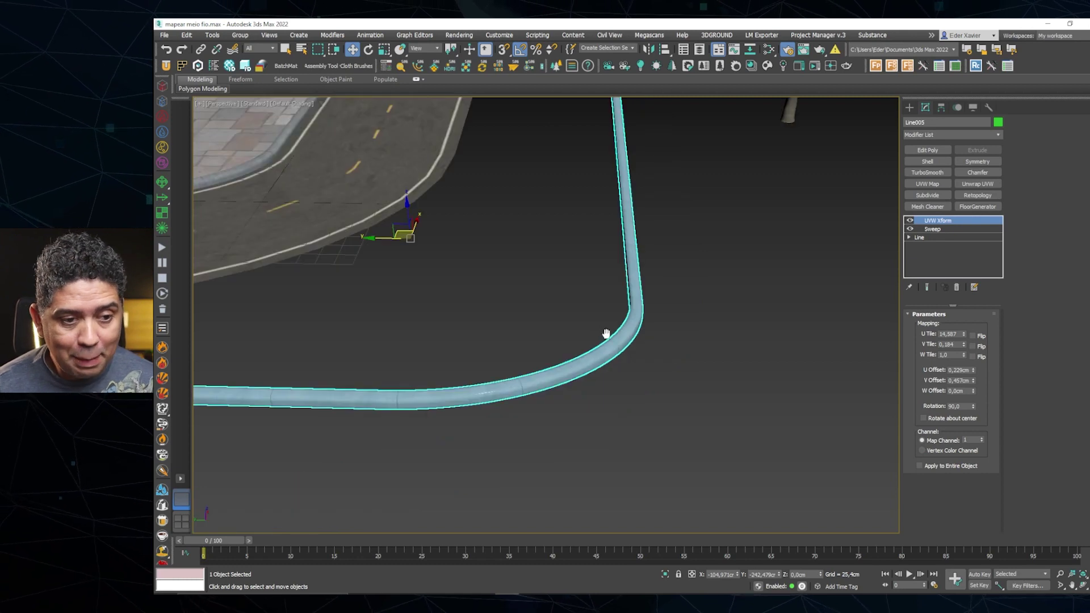
# Clear the selection, zoom to the finished road, and inspect Line001's Sweep and UVW Xform
pyautogui.moveTo(604, 333); pyautogui.dragTo(647, 365, button='middle')
pyautogui.press('Delete')
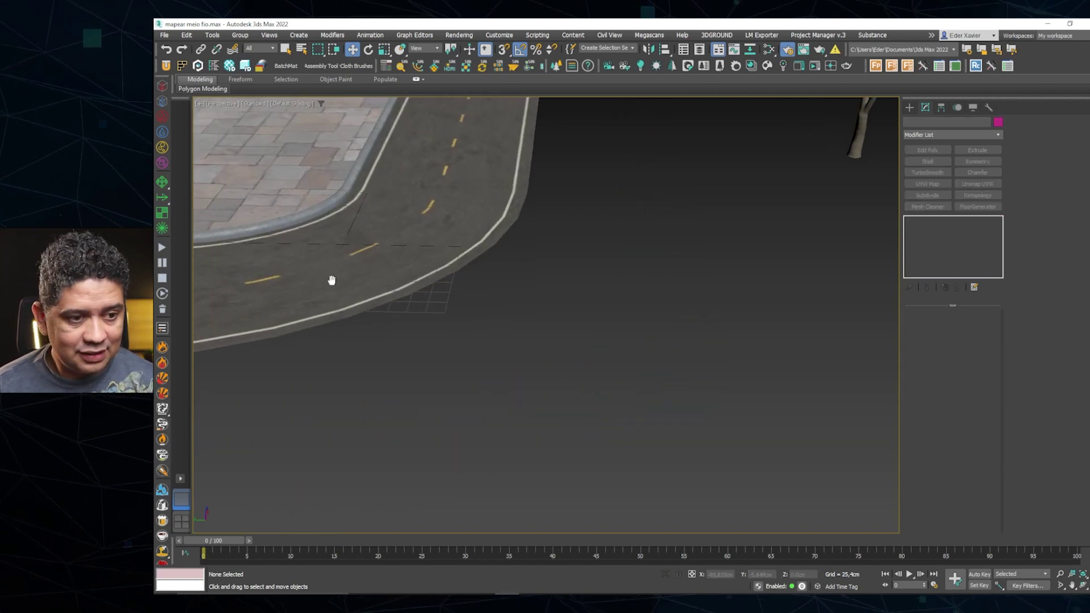
pyautogui.scroll(2, 331, 280)
pyautogui.scroll(2, 394, 253)
pyautogui.scroll(2, 458, 284)
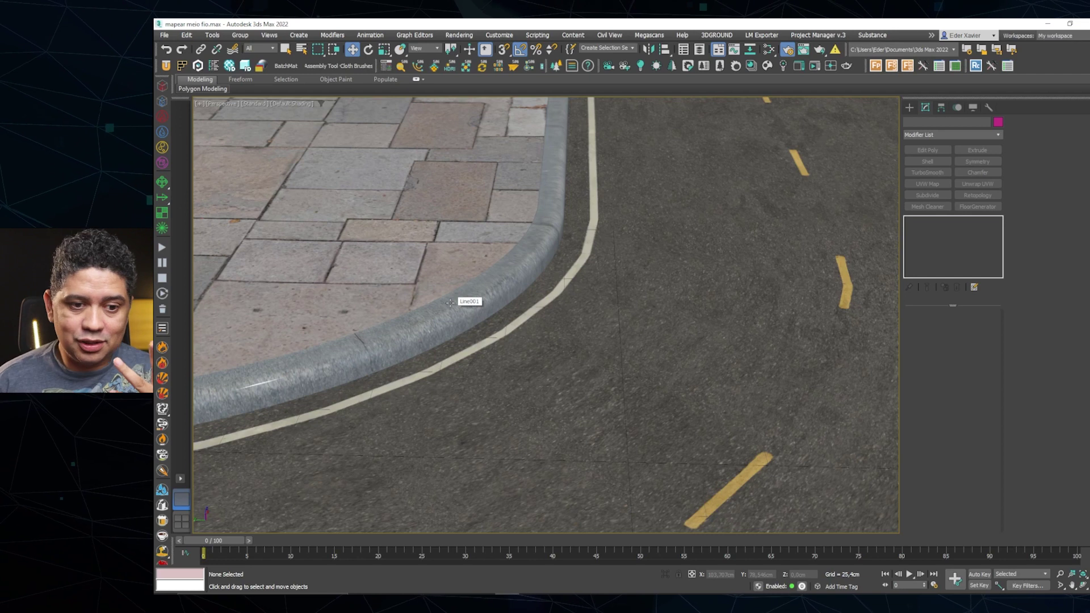
pyautogui.click(450, 302)
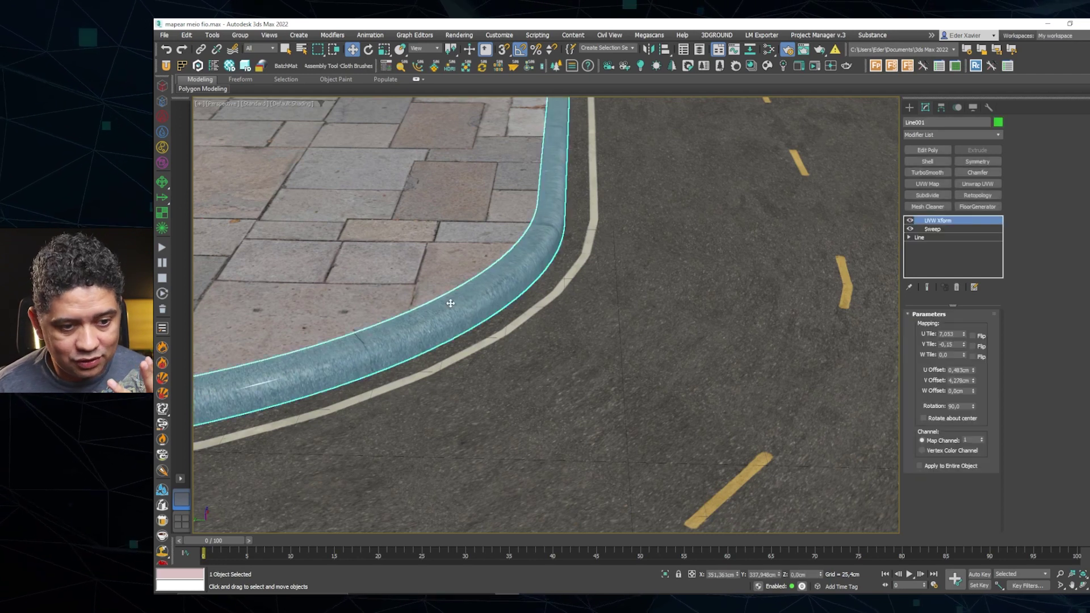
pyautogui.click(967, 229)
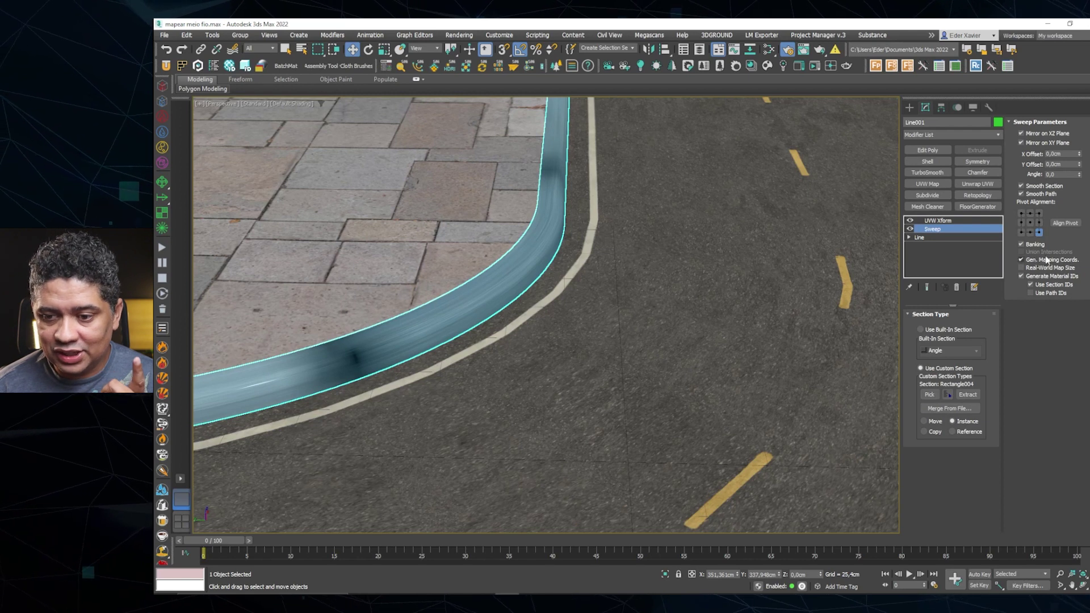
pyautogui.click(937, 221)
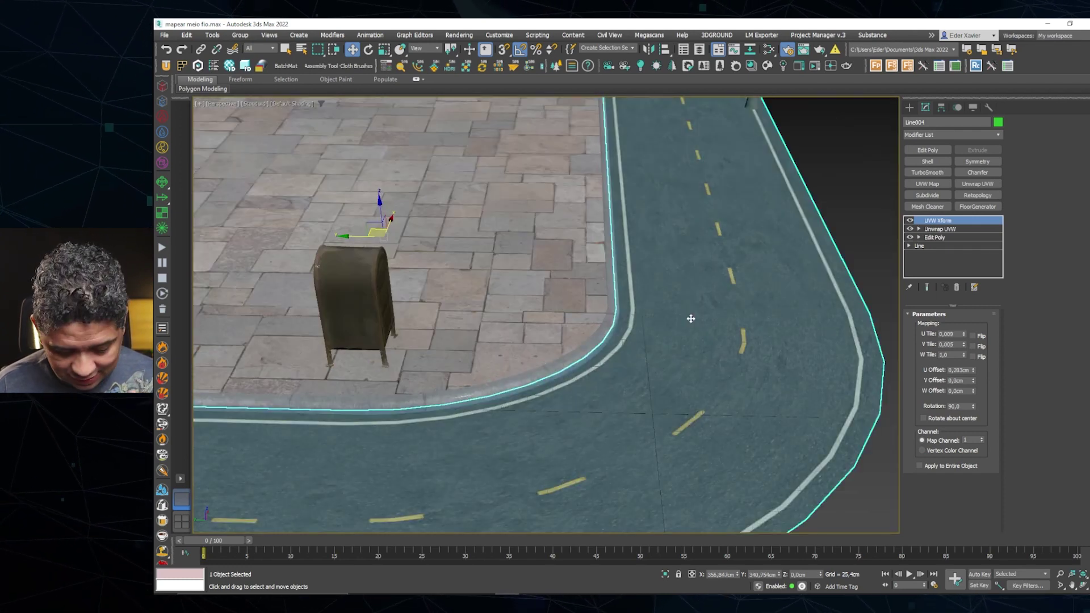
# Turn on Edged Faces (F4) to show the road corner's polygon edges over the shading
pyautogui.press('F4')
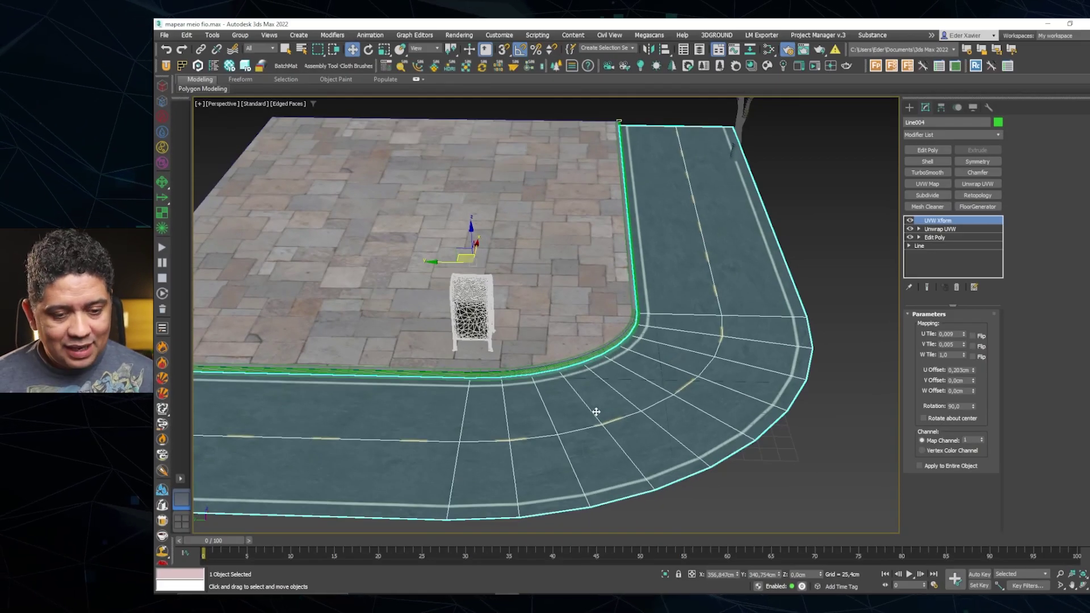
# Clone the textured road corner with a Shift-drag, creating the copy Line005
pyautogui.keyDown('alt'); pyautogui.moveTo(546, 443); pyautogui.dragTo(527, 487, button='middle'); pyautogui.keyUp('alt')
pyautogui.scroll(2, 527, 486)
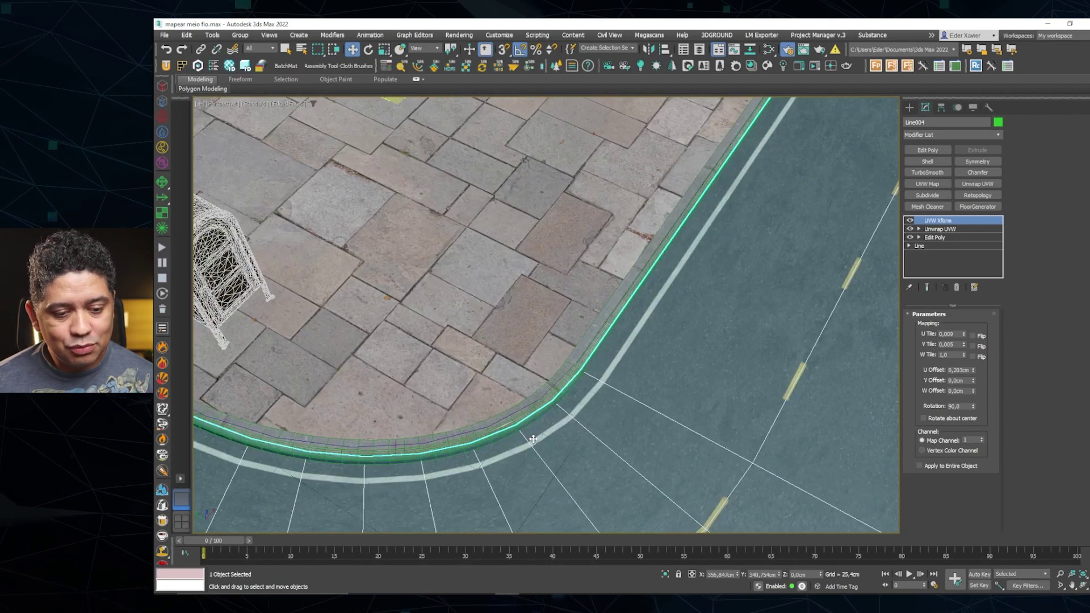
pyautogui.scroll(2, 529, 454)
pyautogui.scroll(2, 531, 420)
pyautogui.scroll(-2, 532, 419)
pyautogui.moveTo(538, 418)
pyautogui.keyDown('alt'); pyautogui.mouseDown(button='middle')
pyautogui.moveTo(638, 348)
pyautogui.moveTo(648, 393)
pyautogui.moveTo(624, 340)
pyautogui.mouseUp(button='middle'); pyautogui.keyUp('alt')
pyautogui.scroll(-8, 649, 392)
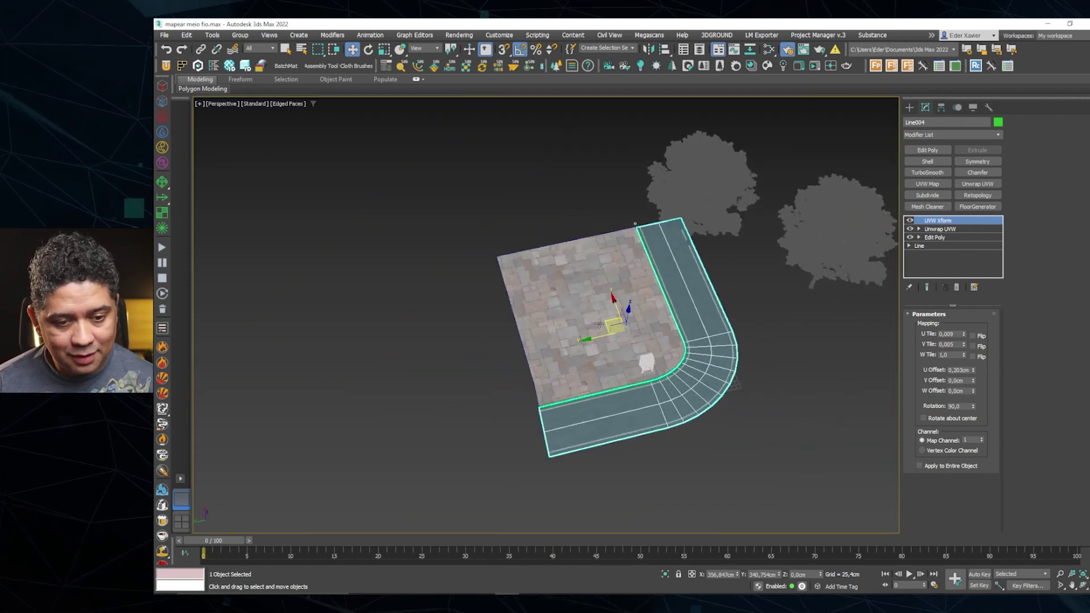
pyautogui.keyDown('shift'); pyautogui.moveTo(609, 317); pyautogui.dragTo(792, 411); pyautogui.keyUp('shift')
pyautogui.click(631, 353)
# Delete the UVW Xform modifier from the copied road's stack
pyautogui.moveTo(712, 385)
pyautogui.mouseDown(button='middle')
pyautogui.moveTo(533, 324)
pyautogui.moveTo(548, 349)
pyautogui.mouseUp(button='middle')
pyautogui.scroll(3, 525, 334)
pyautogui.scroll(3, 564, 397)
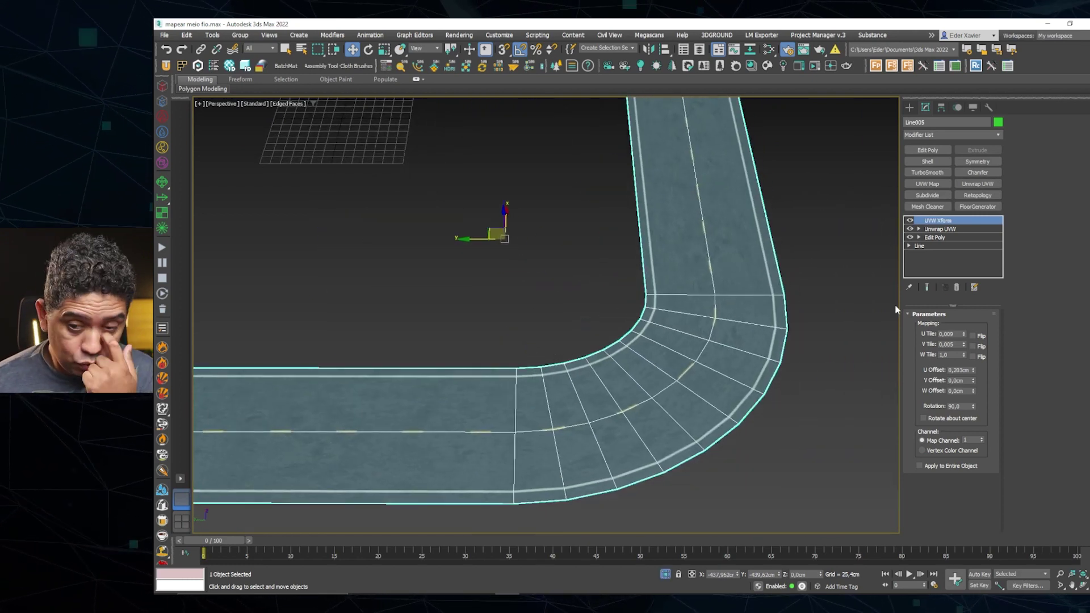
pyautogui.click(956, 287)
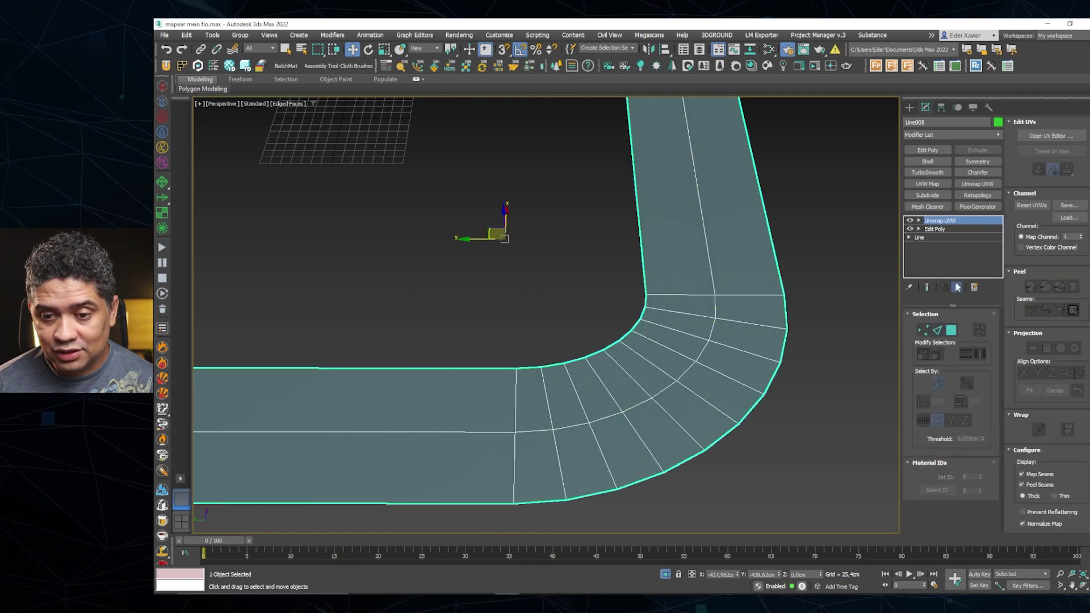
# Delete Unwrap UVW from Line005 and toggle Edit Poly off and on to check the spline
pyautogui.click(956, 287)
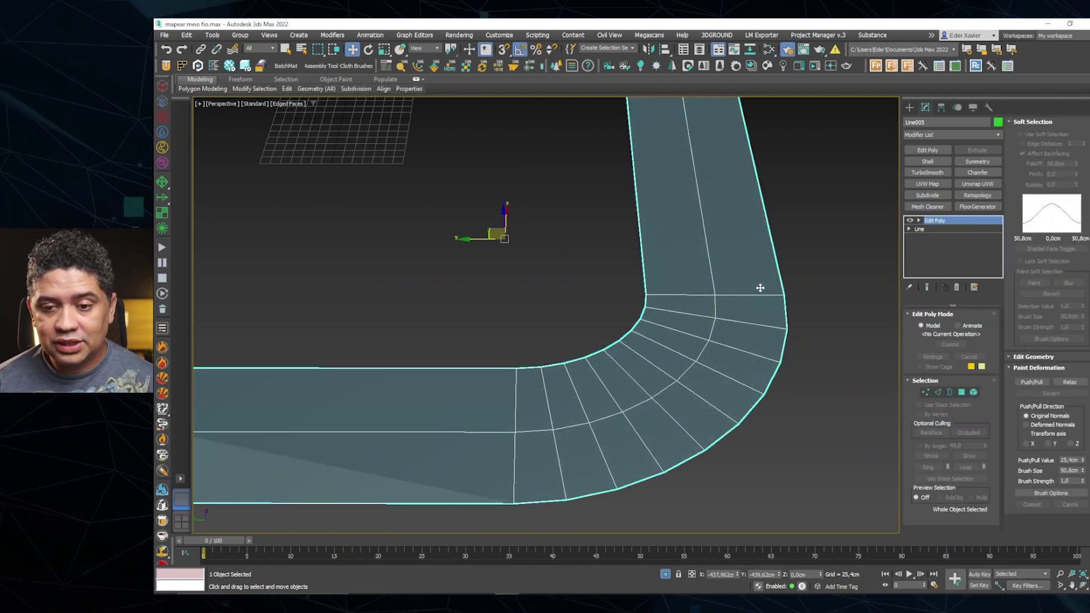
pyautogui.moveTo(717, 302); pyautogui.dragTo(722, 304, button='middle')
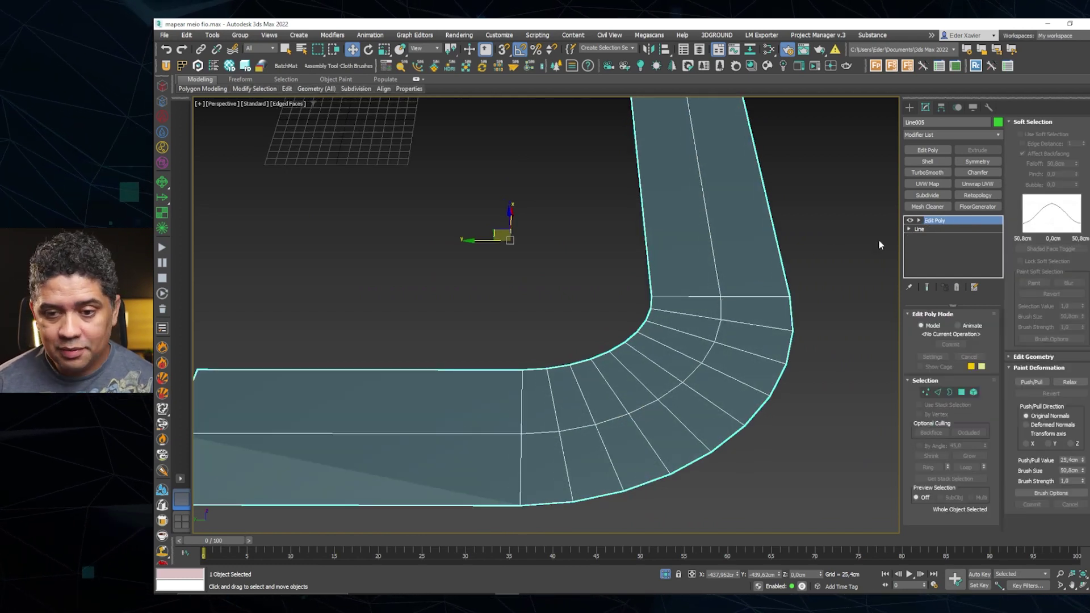
pyautogui.click(910, 220)
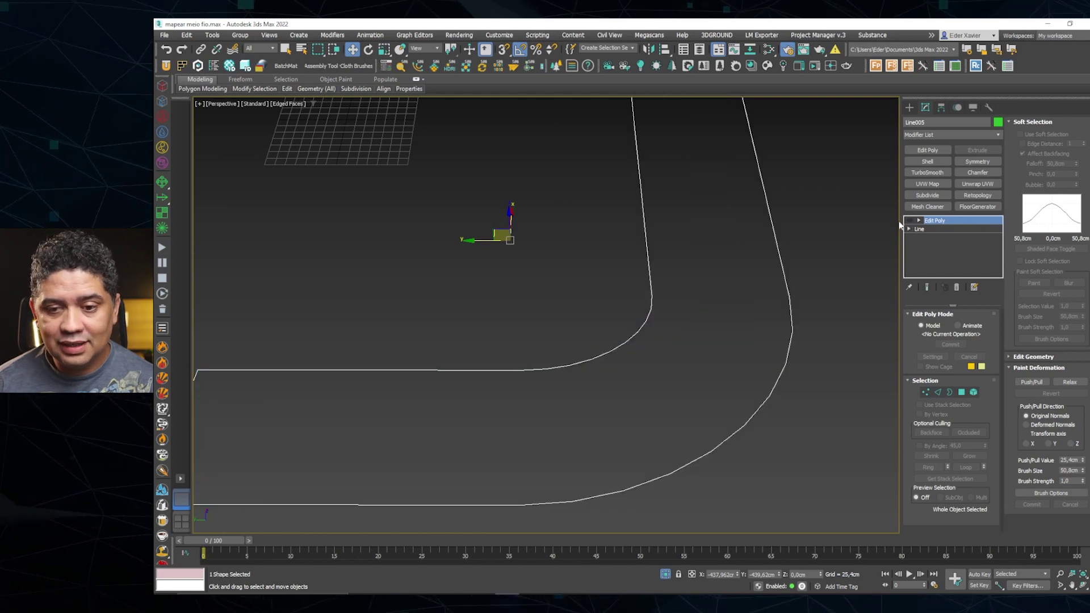
pyautogui.click(910, 220)
# Reframe the road corner and switch Edit Poly to Edge sub-object mode
pyautogui.scroll(2, 699, 321)
pyautogui.scroll(-4, 699, 322)
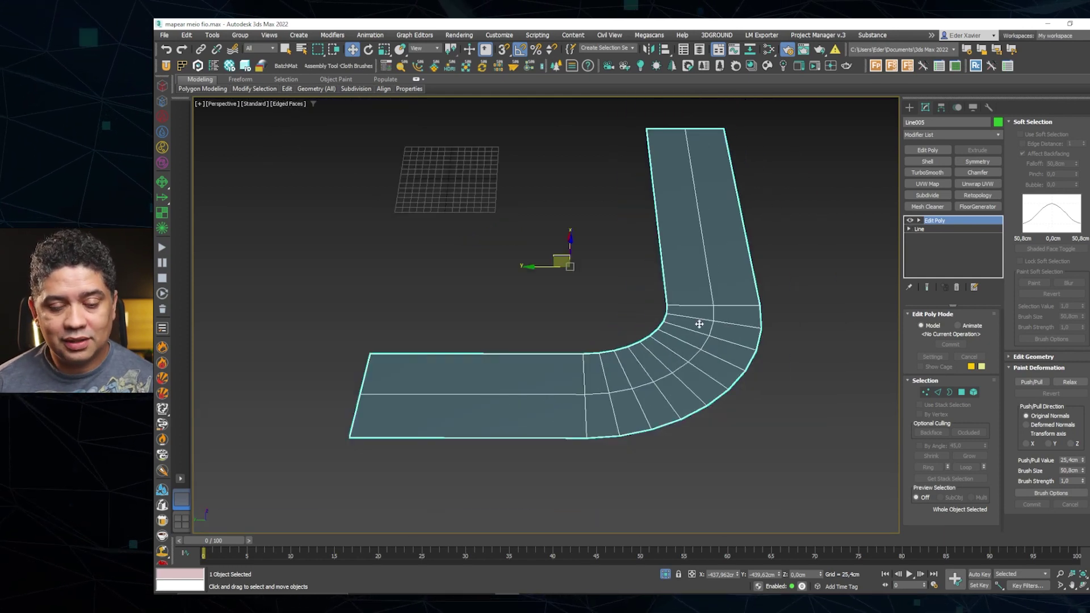
pyautogui.moveTo(701, 323); pyautogui.dragTo(690, 362, button='middle')
pyautogui.scroll(2, 690, 361)
pyautogui.scroll(2, 689, 361)
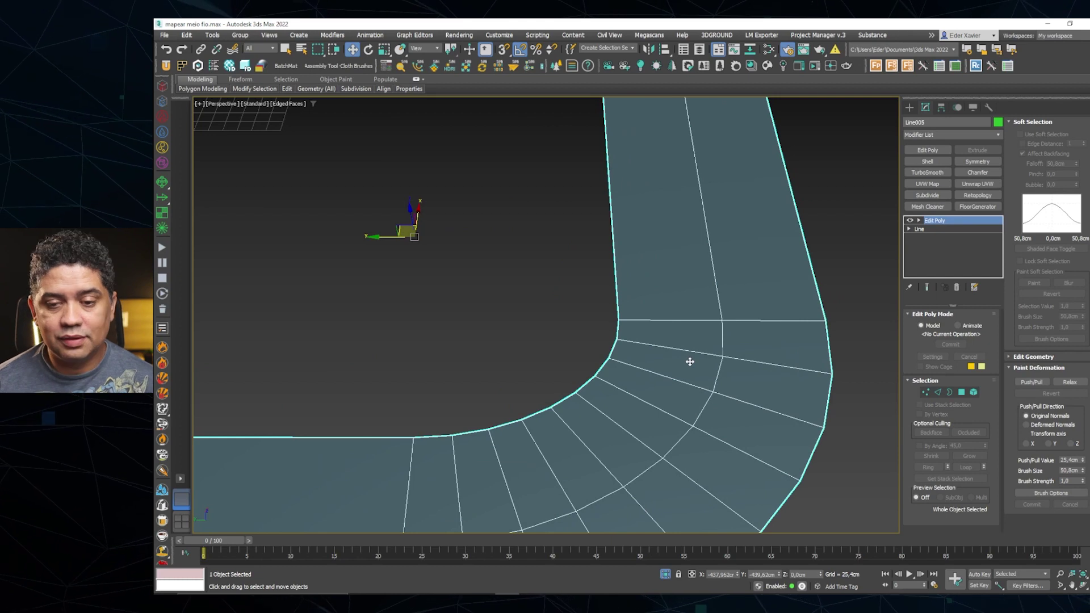
pyautogui.scroll(4, 689, 361)
pyautogui.scroll(-2, 690, 362)
pyautogui.scroll(-2, 689, 362)
pyautogui.scroll(-2, 690, 361)
pyautogui.scroll(-2, 689, 361)
pyautogui.scroll(2, 690, 361)
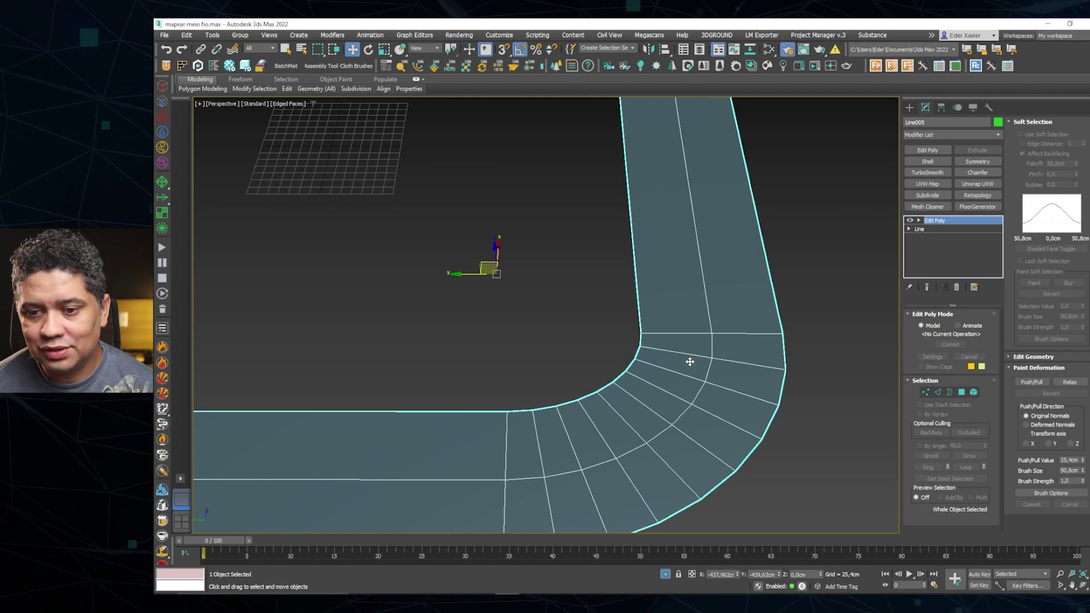
pyautogui.press('2')
pyautogui.scroll(-3, 689, 361)
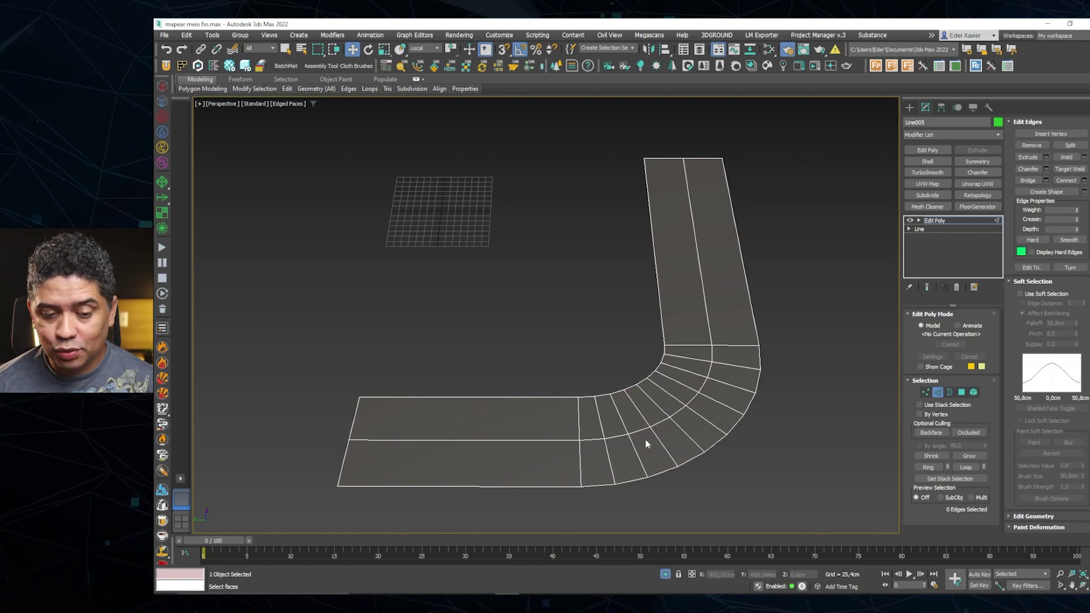
# Ring a crosswise edge and Connect it with 1 segment to add a lengthwise centre loop
pyautogui.scroll(2, 647, 443)
pyautogui.scroll(-2, 683, 404)
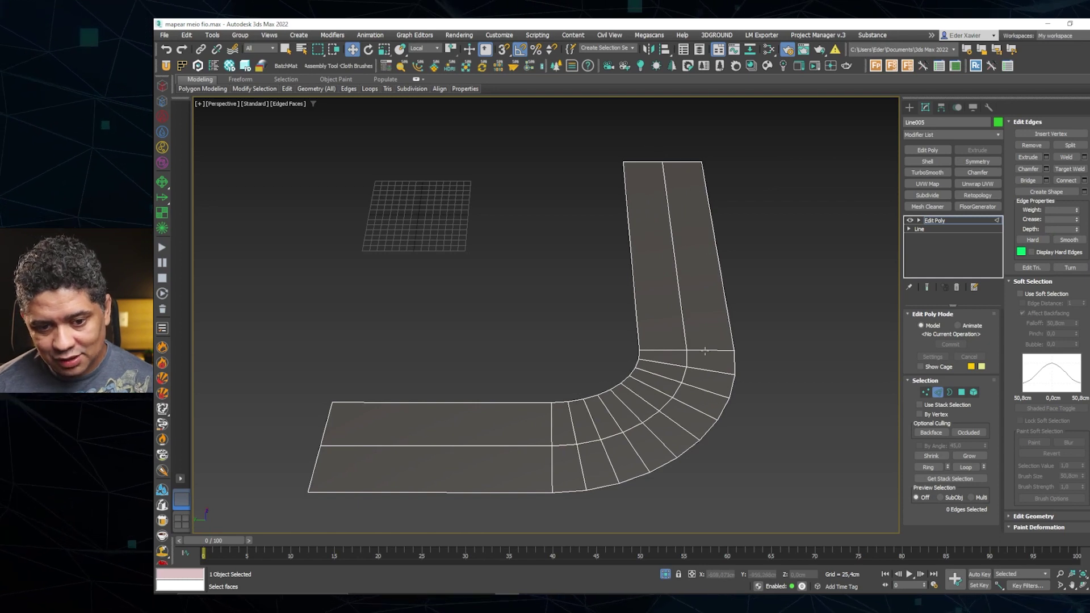
pyautogui.click(705, 350)
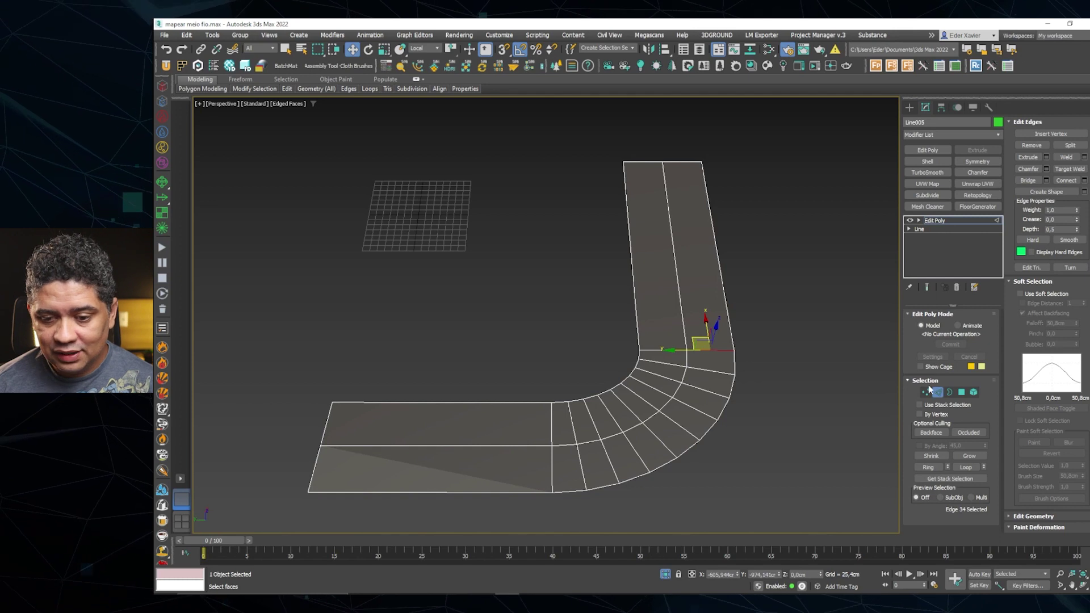
pyautogui.click(925, 466)
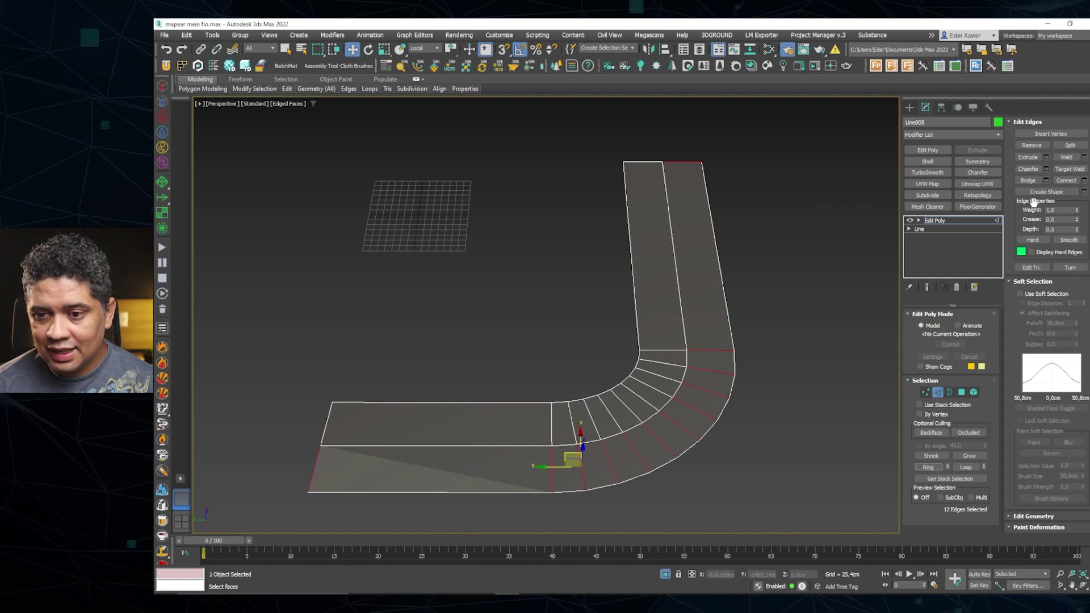
pyautogui.click(1084, 181)
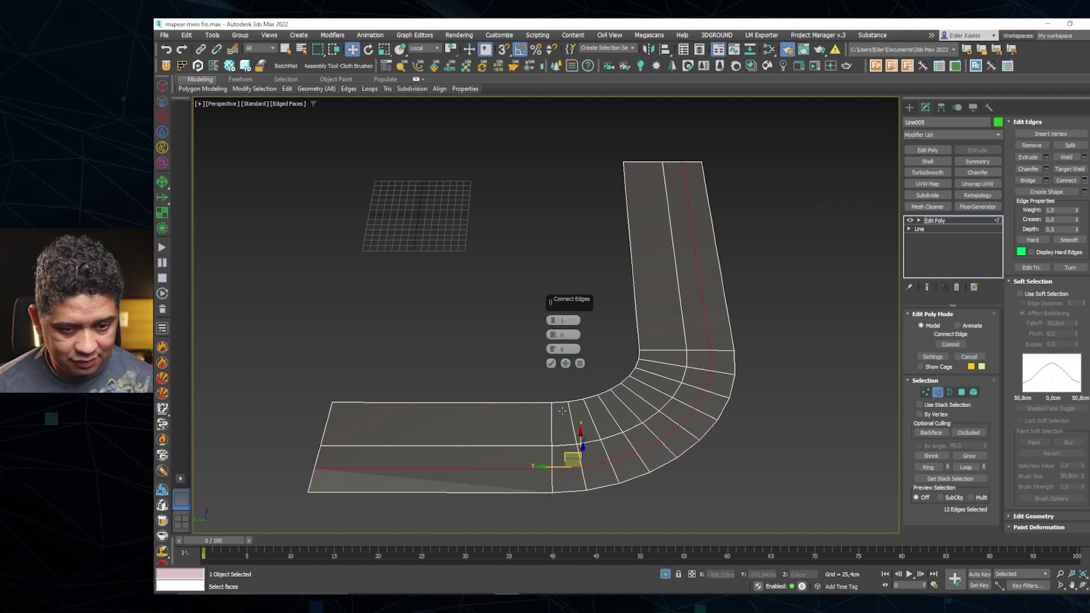
pyautogui.click(549, 363)
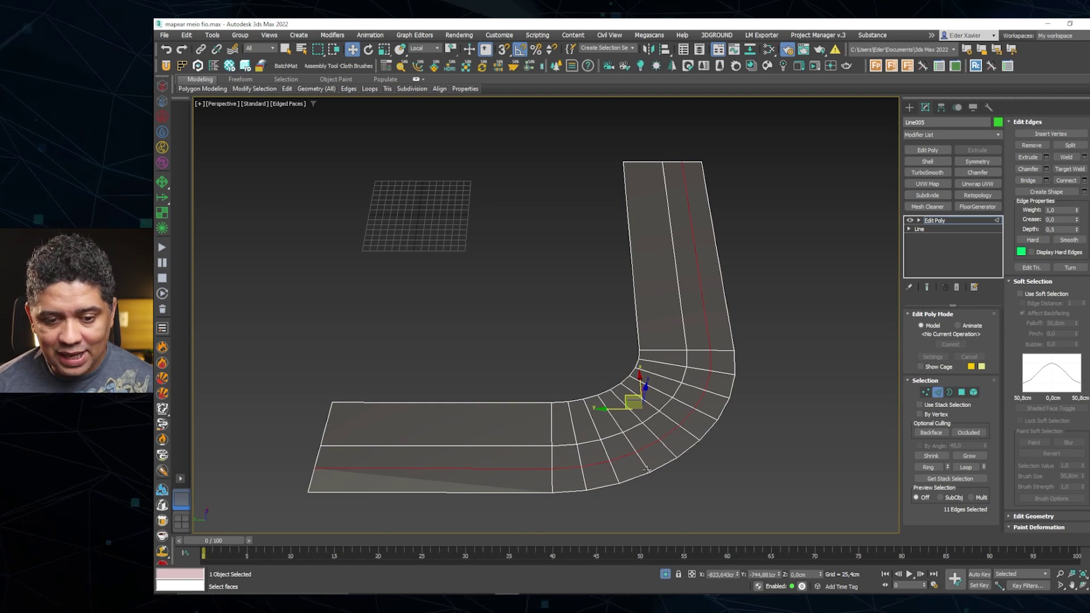
pyautogui.keyDown('shift'); pyautogui.click(589, 479); pyautogui.keyUp('shift')
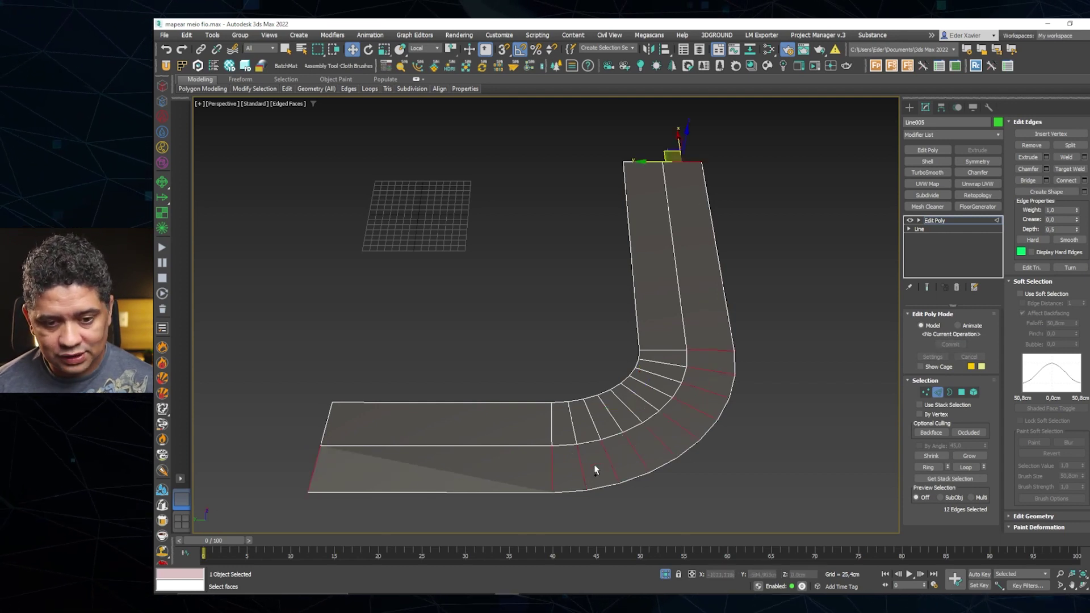
pyautogui.click(593, 468)
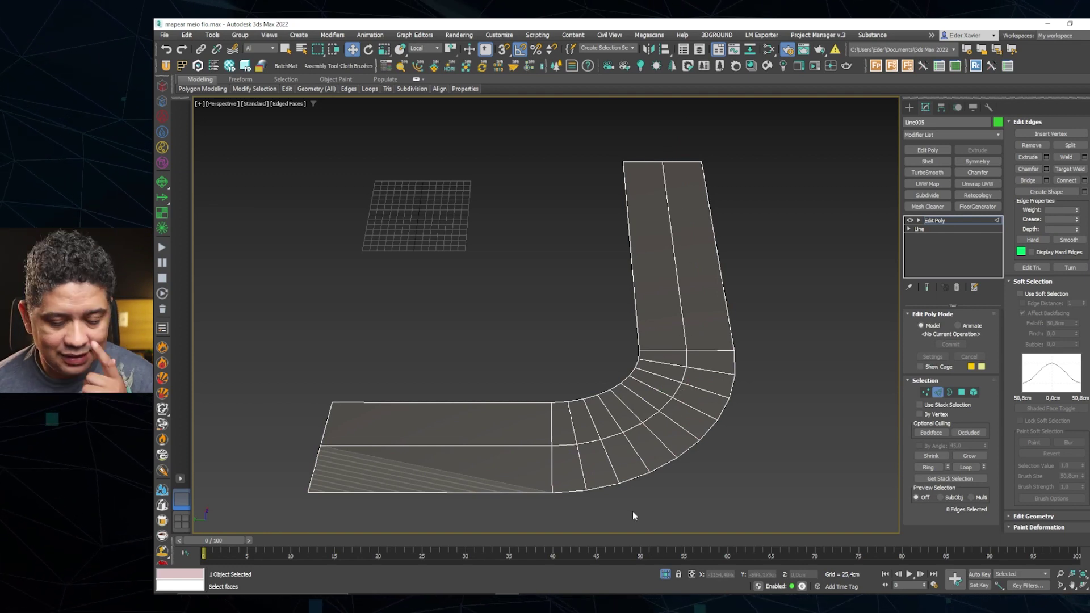
pyautogui.click(938, 221)
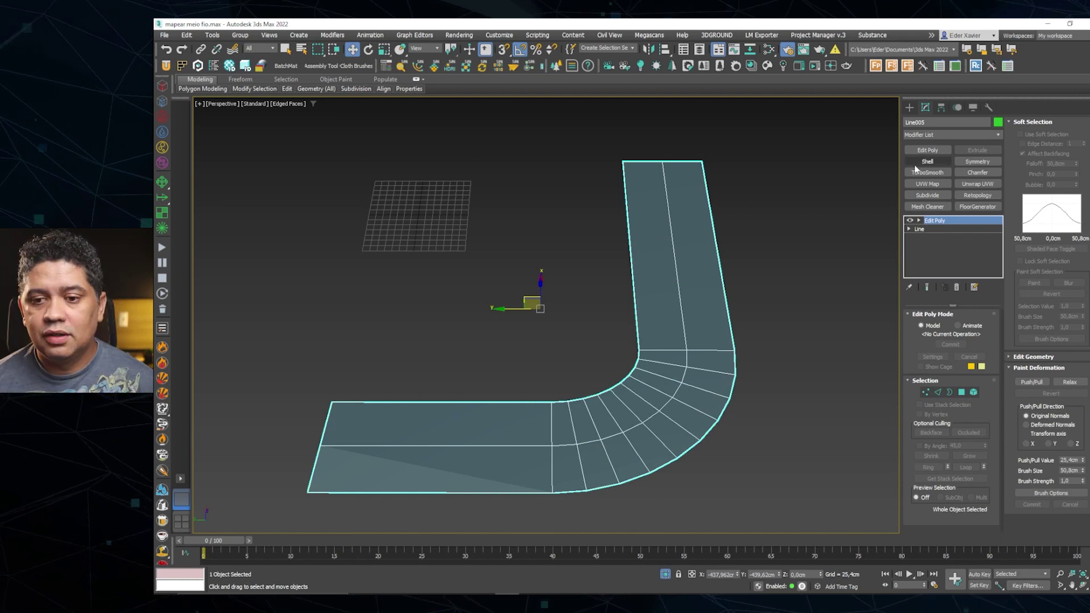
# Add Unwrap UVW, select the centre edge loop and apply Unfold Strip from Loop
pyautogui.click(985, 185)
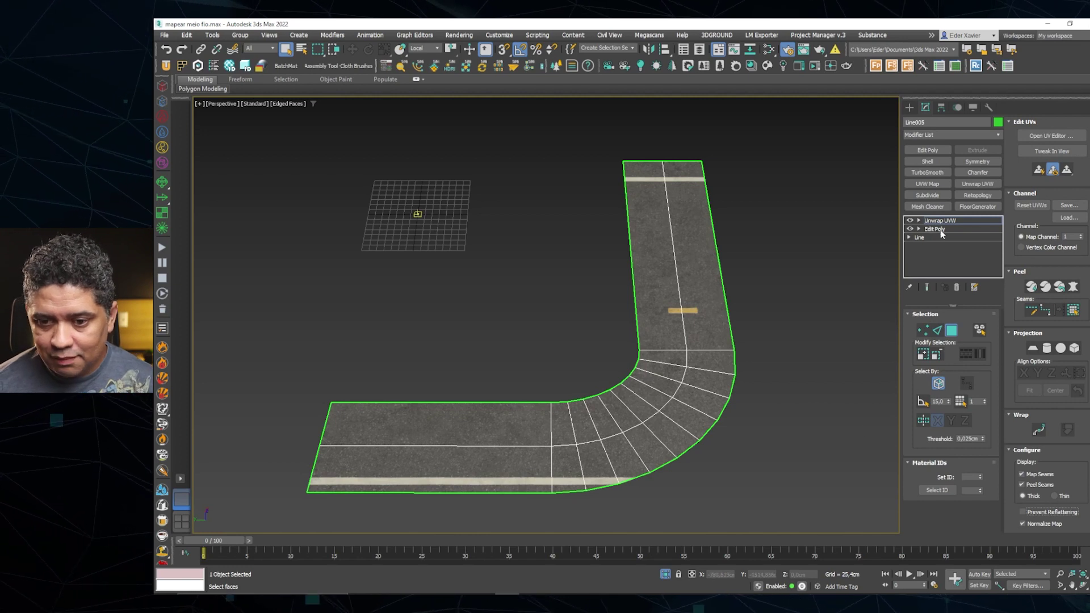
pyautogui.click(937, 330)
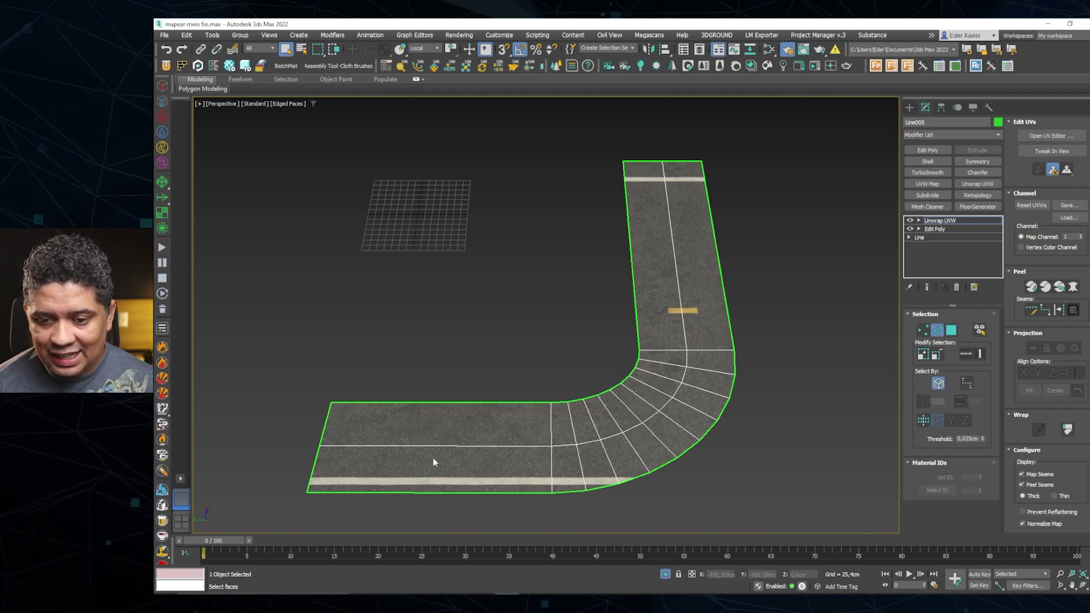
pyautogui.doubleClick(651, 416)
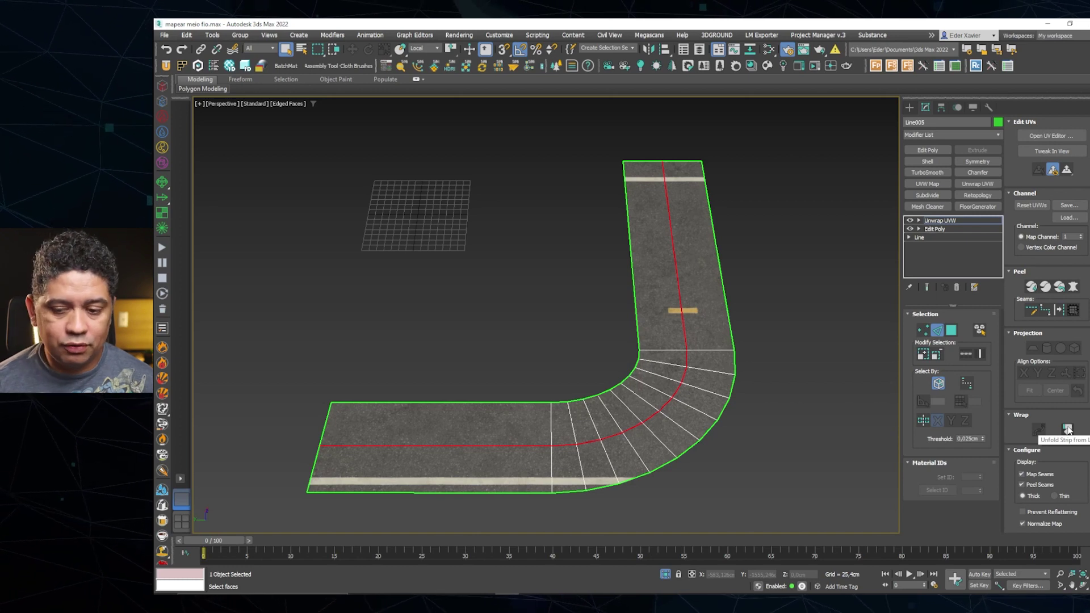
pyautogui.click(1067, 430)
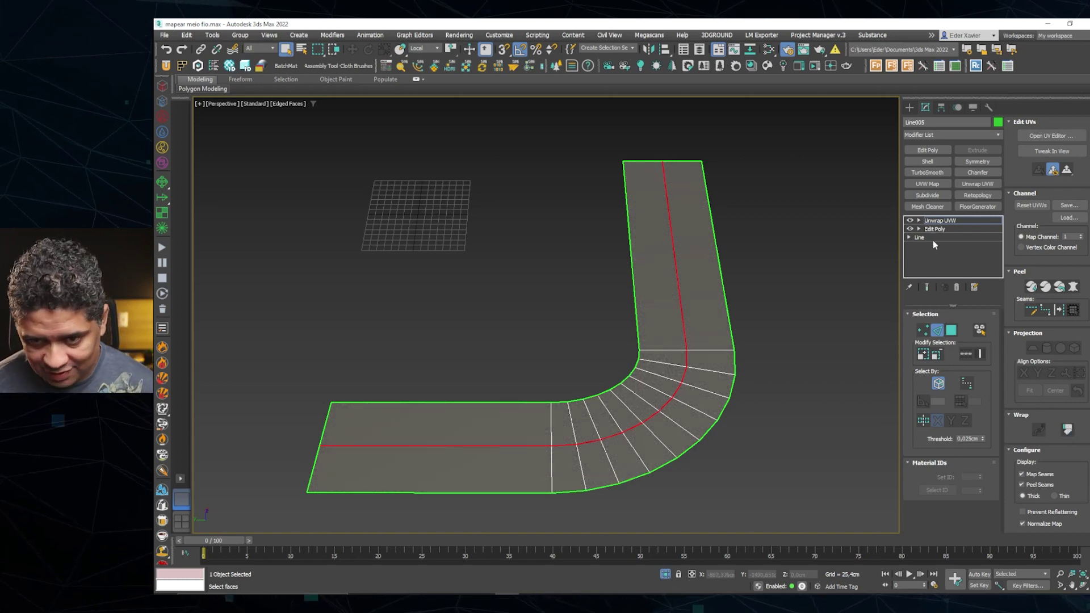
pyautogui.click(975, 220)
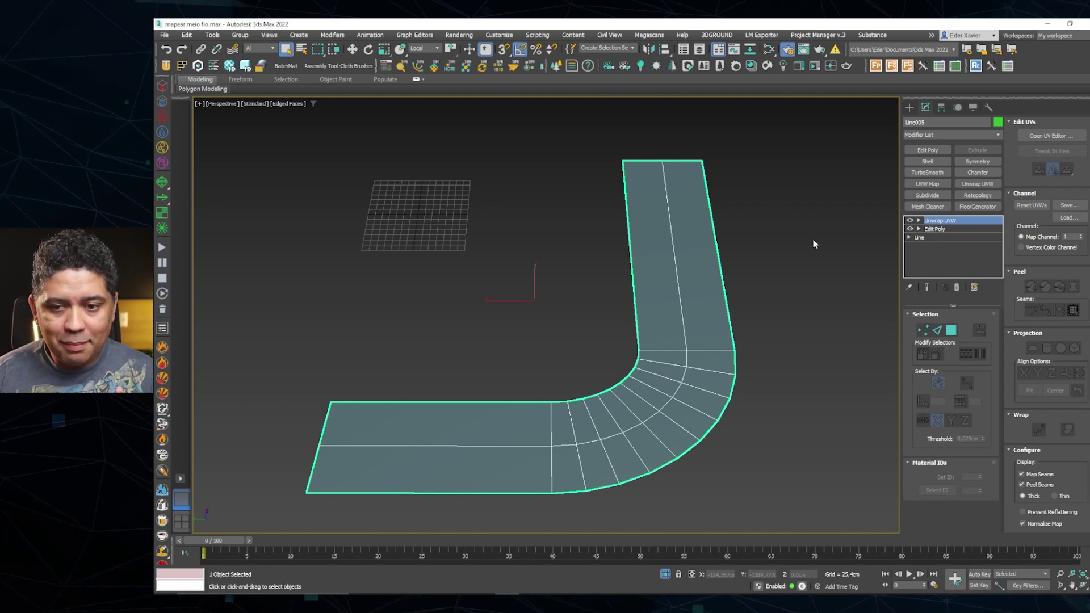
# Add a UVW Xform modifier to Line005's stack
pyautogui.click(963, 135)
pyautogui.write('u')
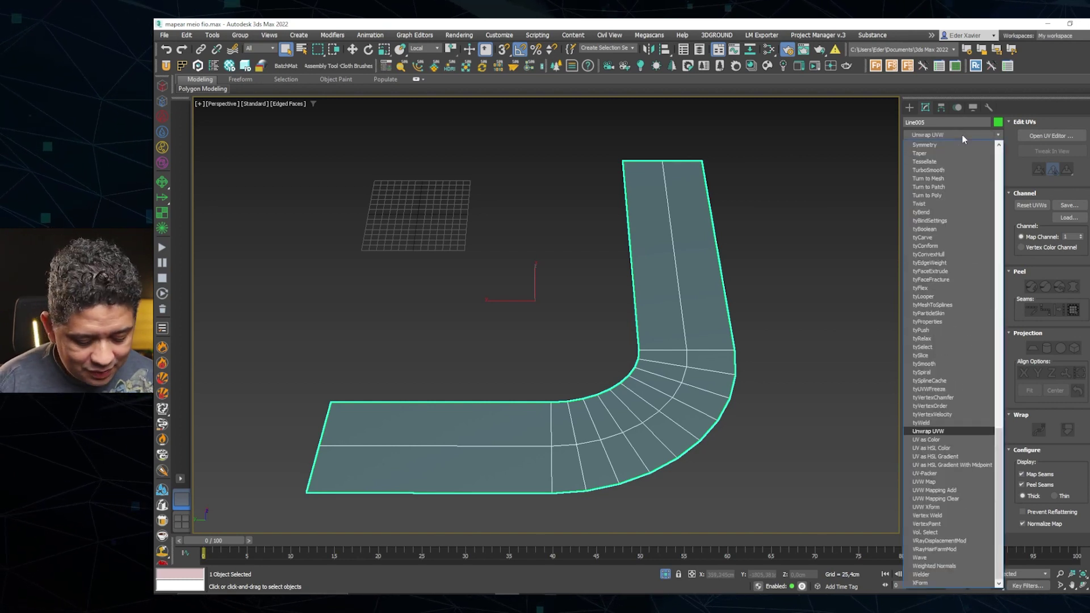
pyautogui.write('vw')
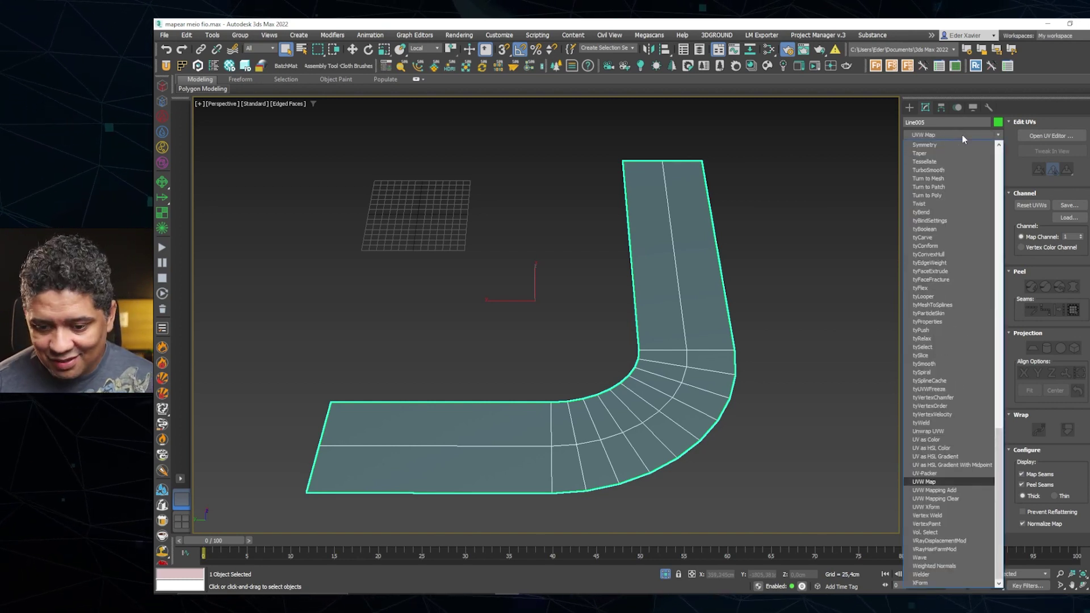
pyautogui.click(929, 507)
pyautogui.scroll(5, 680, 381)
pyautogui.moveTo(682, 324); pyautogui.dragTo(645, 372, button='middle')
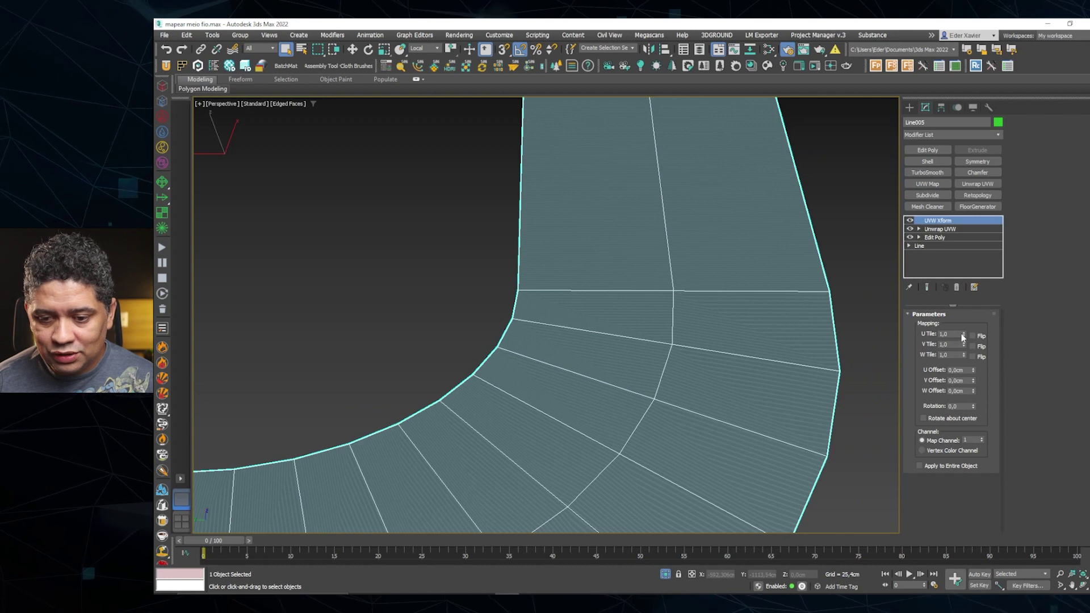
# Set the UVW Xform to U Tile 0,18, V Tile -0,02 and rotation 90
pyautogui.moveTo(967, 323); pyautogui.dragTo(968, 360)
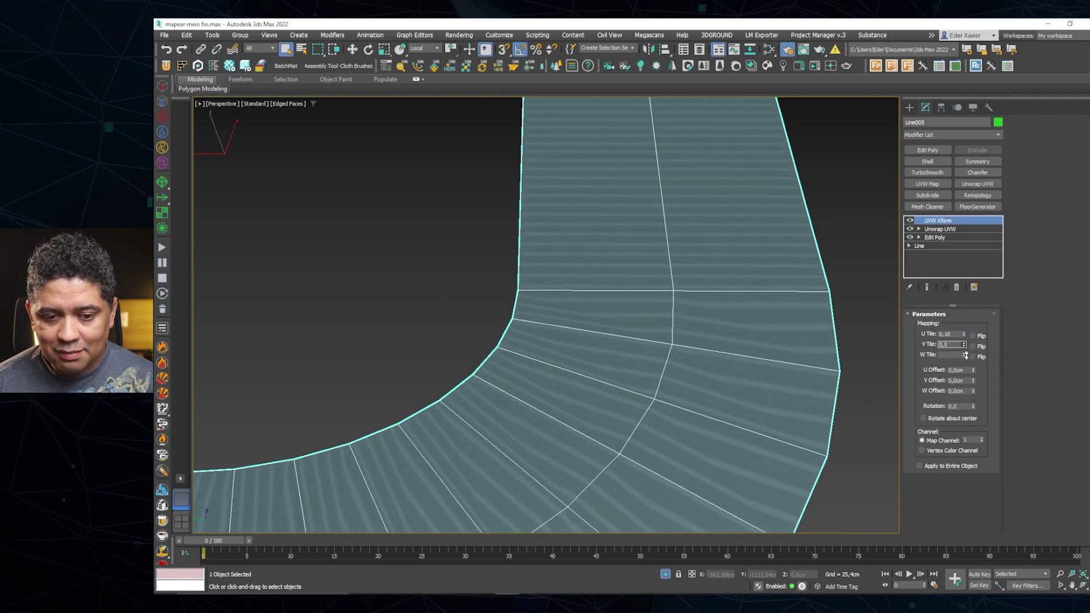
pyautogui.moveTo(961, 408); pyautogui.dragTo(959, 396)
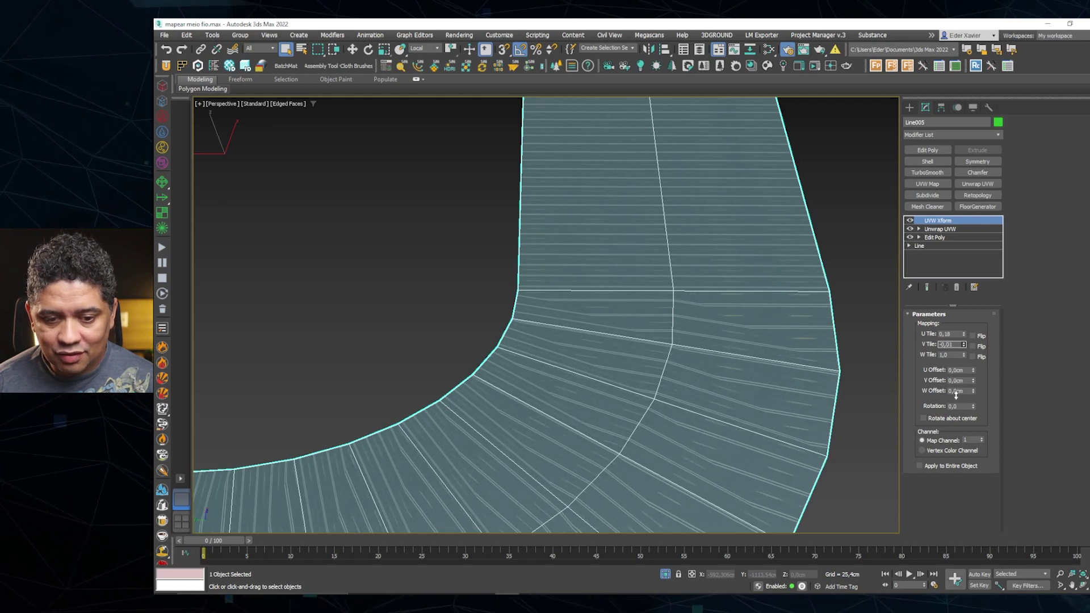
pyautogui.moveTo(956, 396); pyautogui.dragTo(956, 396)
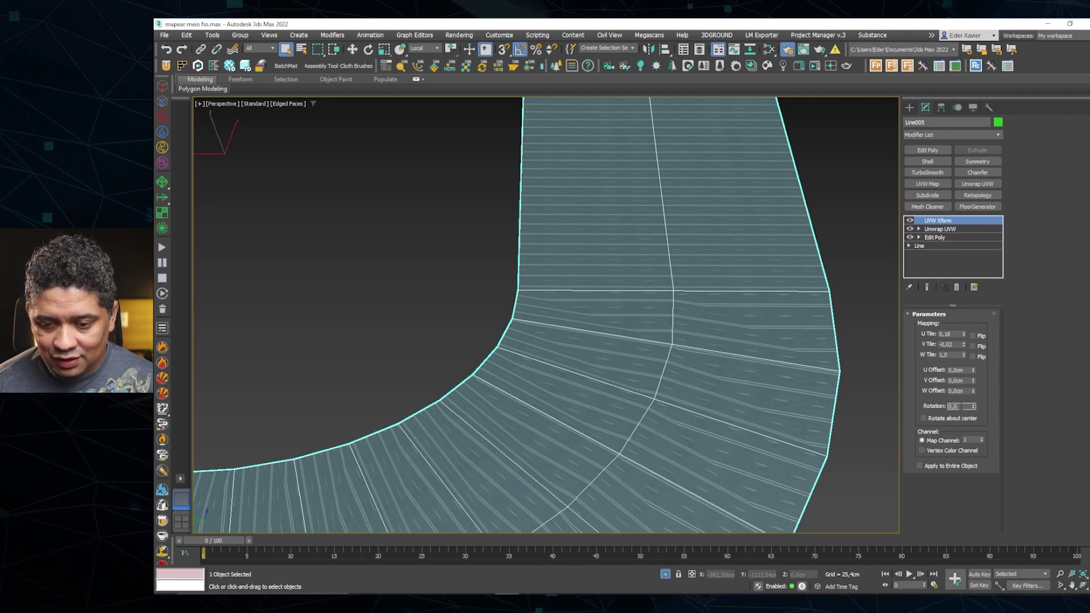
pyautogui.write('90')
pyautogui.press('Return')
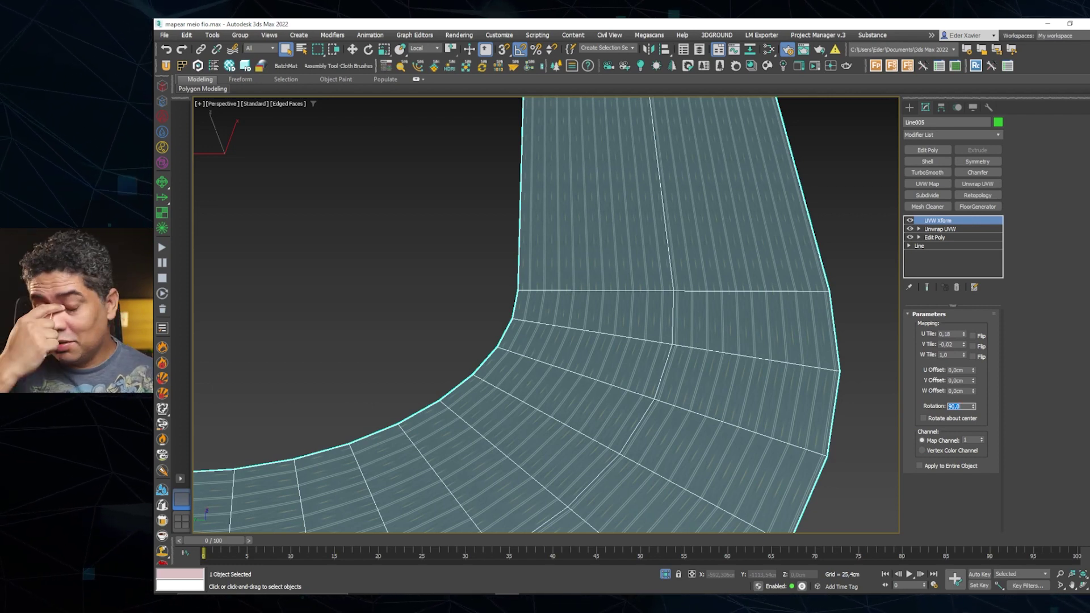
# Lower U Tile to 0,009 and shift U Offset to 0,178cm to centre the road lines
pyautogui.click(965, 336)
pyautogui.click(965, 336)
pyautogui.click(965, 336)
pyautogui.click(965, 336)
pyautogui.click(964, 336)
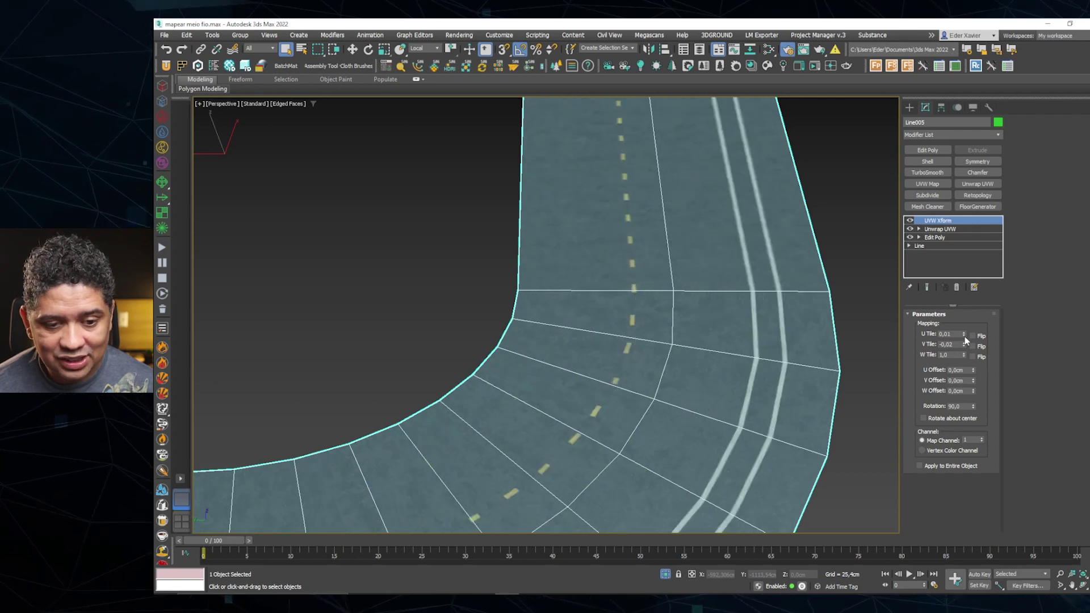
pyautogui.click(964, 347)
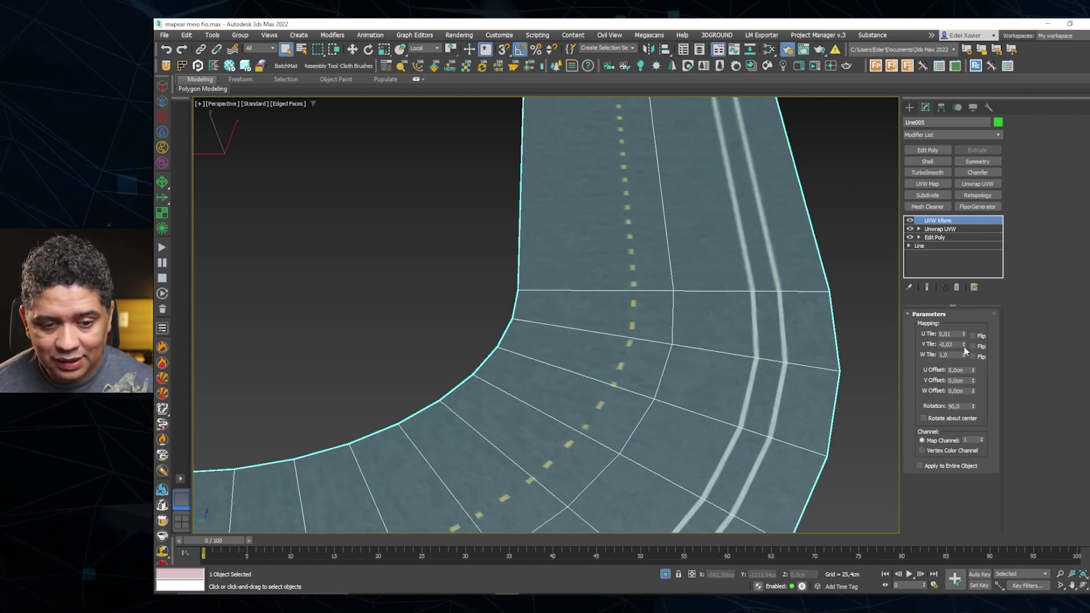
pyautogui.moveTo(965, 349); pyautogui.dragTo(968, 345)
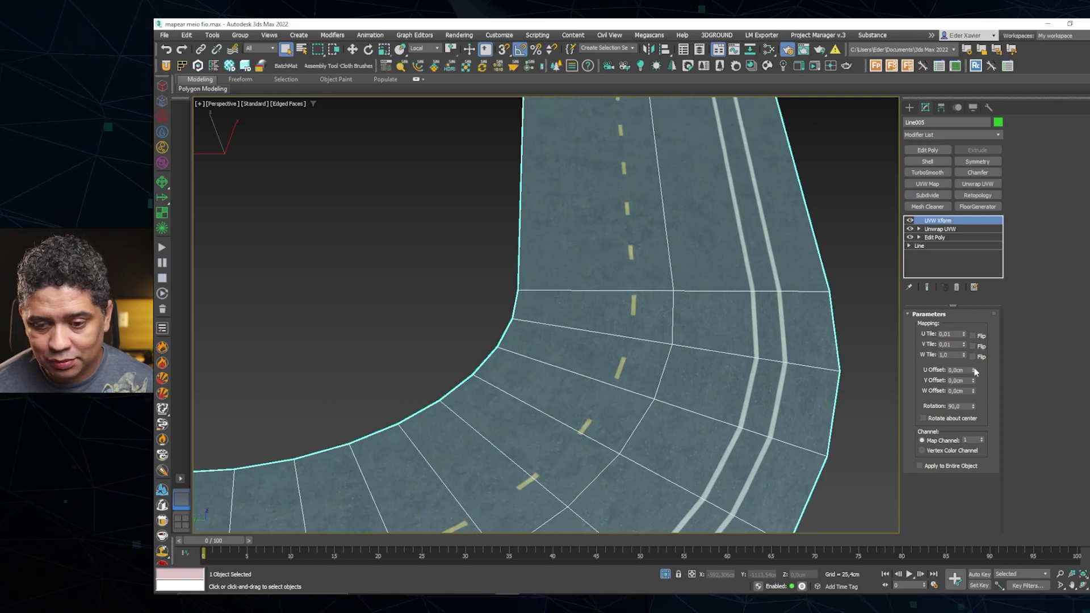
pyautogui.moveTo(974, 371); pyautogui.dragTo(974, 370)
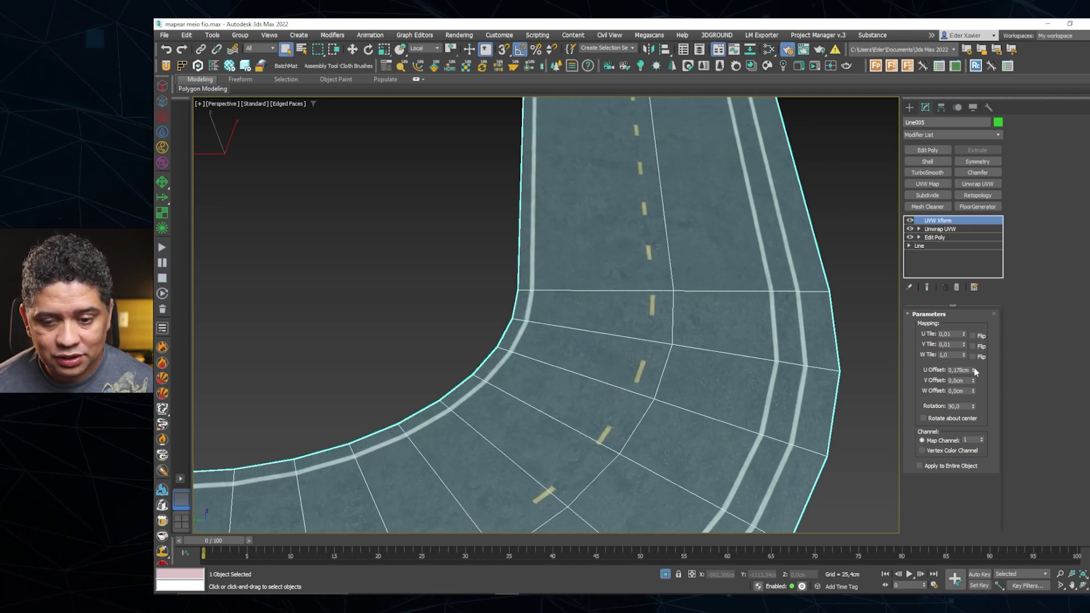
pyautogui.moveTo(963, 334); pyautogui.dragTo(963, 335)
# Set V Tile to 0,005, then deselect and orbit to inspect the road markings
pyautogui.doubleClick(954, 344)
pyautogui.write('0,0')
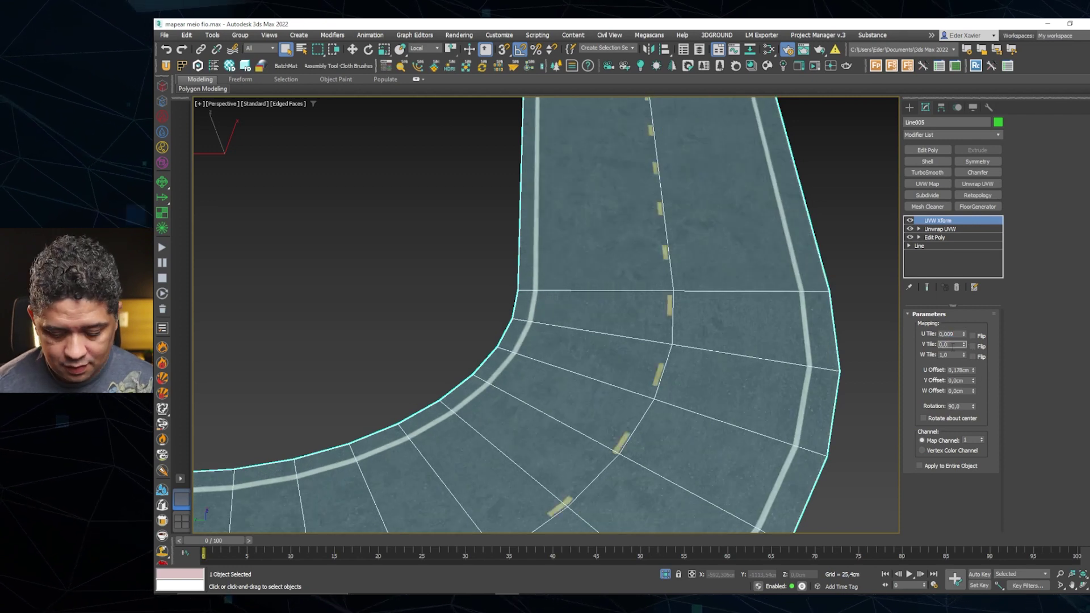
pyautogui.write('05')
pyautogui.press('Return')
pyautogui.scroll(-2, 707, 353)
pyautogui.scroll(-2, 707, 352)
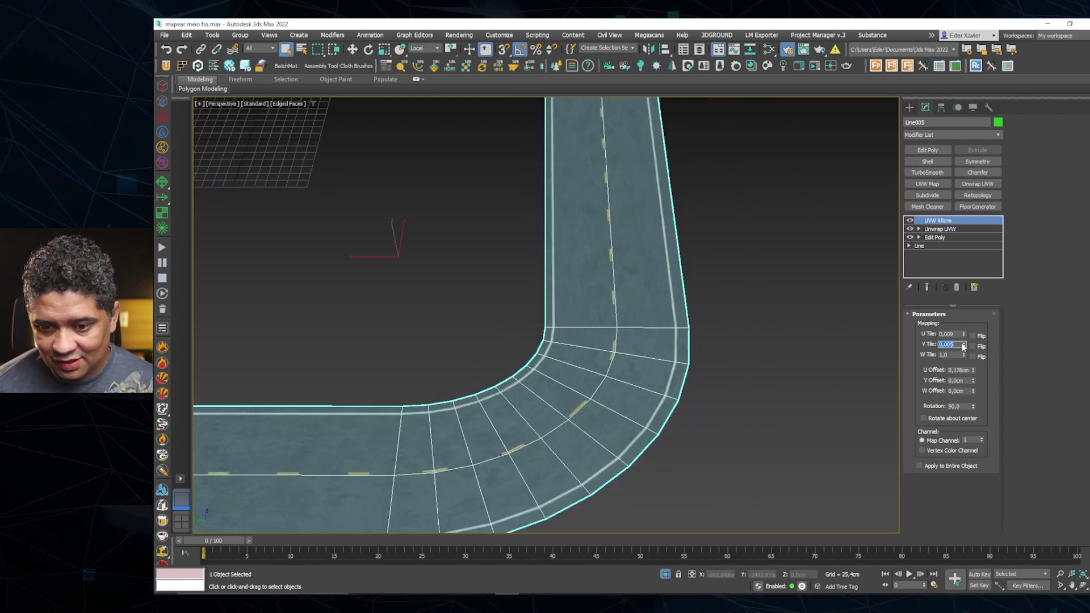
pyautogui.keyDown('alt'); pyautogui.moveTo(575, 435); pyautogui.dragTo(645, 465, button='middle'); pyautogui.keyUp('alt')
pyautogui.click(645, 465)
pyautogui.moveTo(574, 468); pyautogui.dragTo(637, 373, button='middle')
pyautogui.scroll(2, 638, 372)
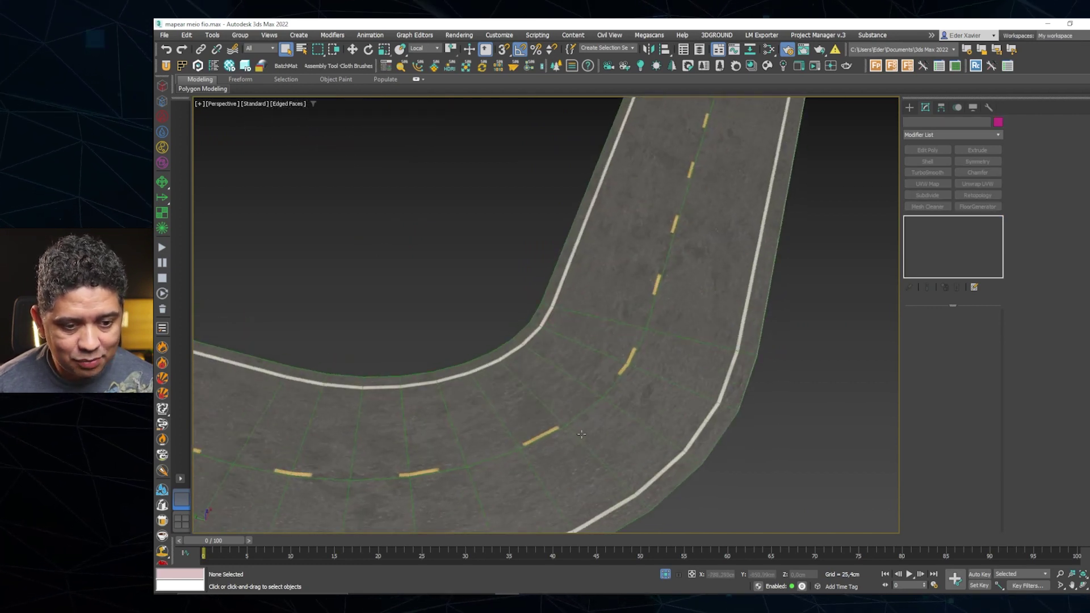
pyautogui.scroll(-2, 583, 431)
pyautogui.scroll(-1, 587, 432)
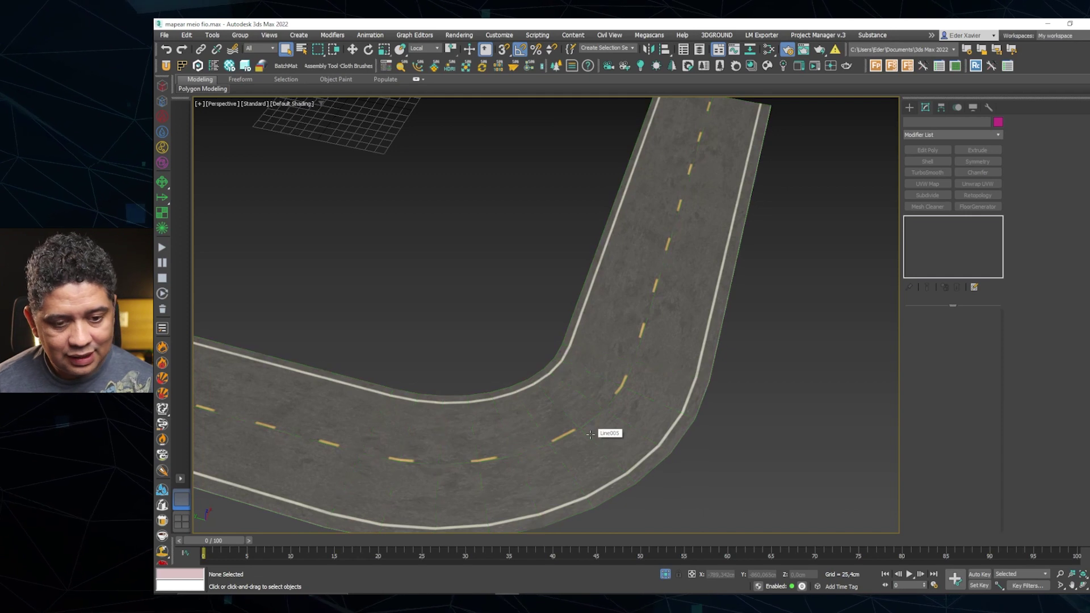
pyautogui.click(590, 434)
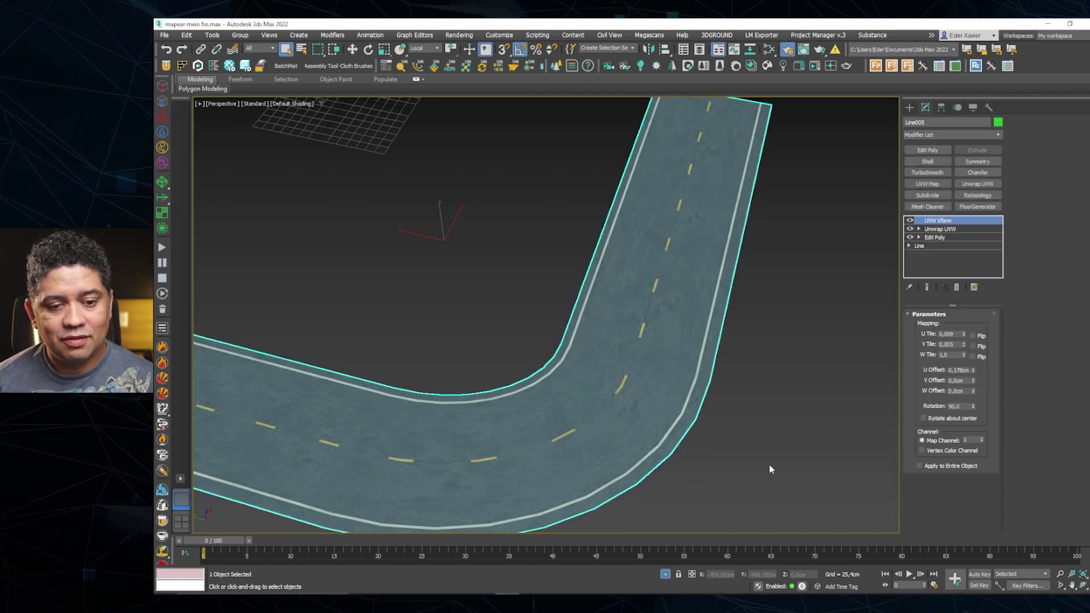